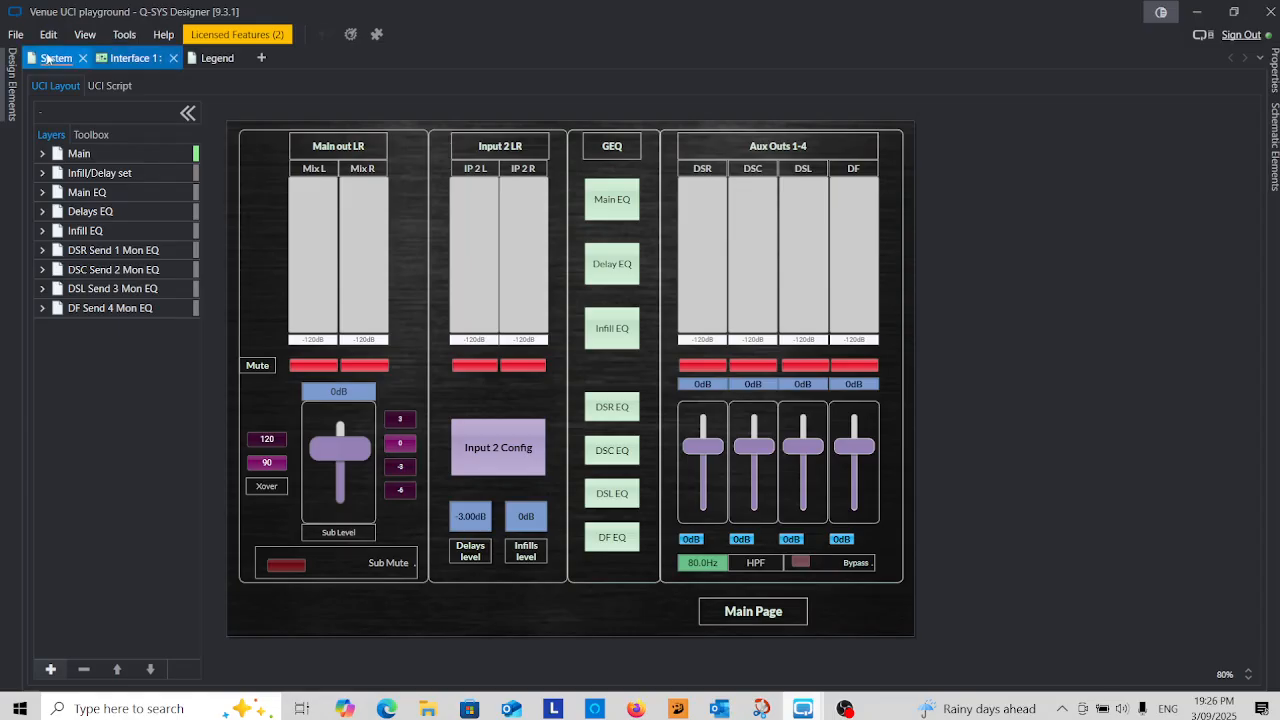
- Examine the System schematic's signal flow, from inputs to processing and amplifiers, and the design's hardware inventory
click(52, 58)
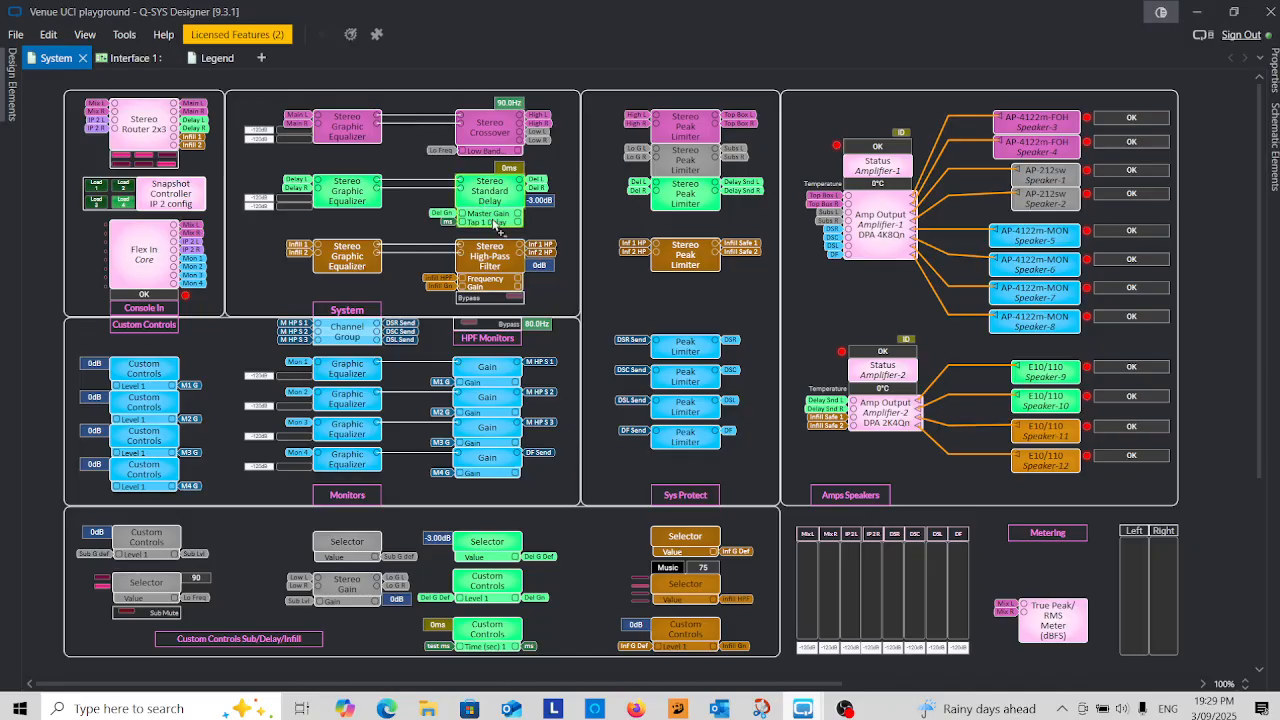
scroll(494, 224, up, 4)
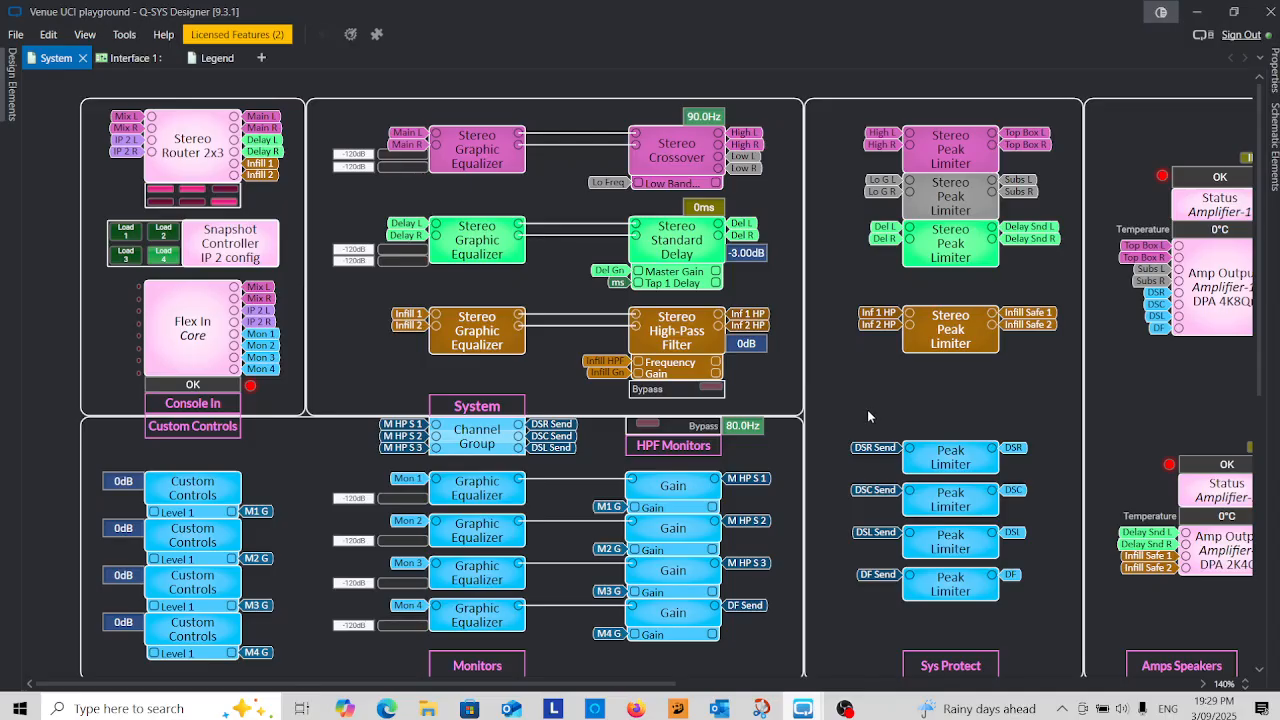
scroll(868, 414, down, 4)
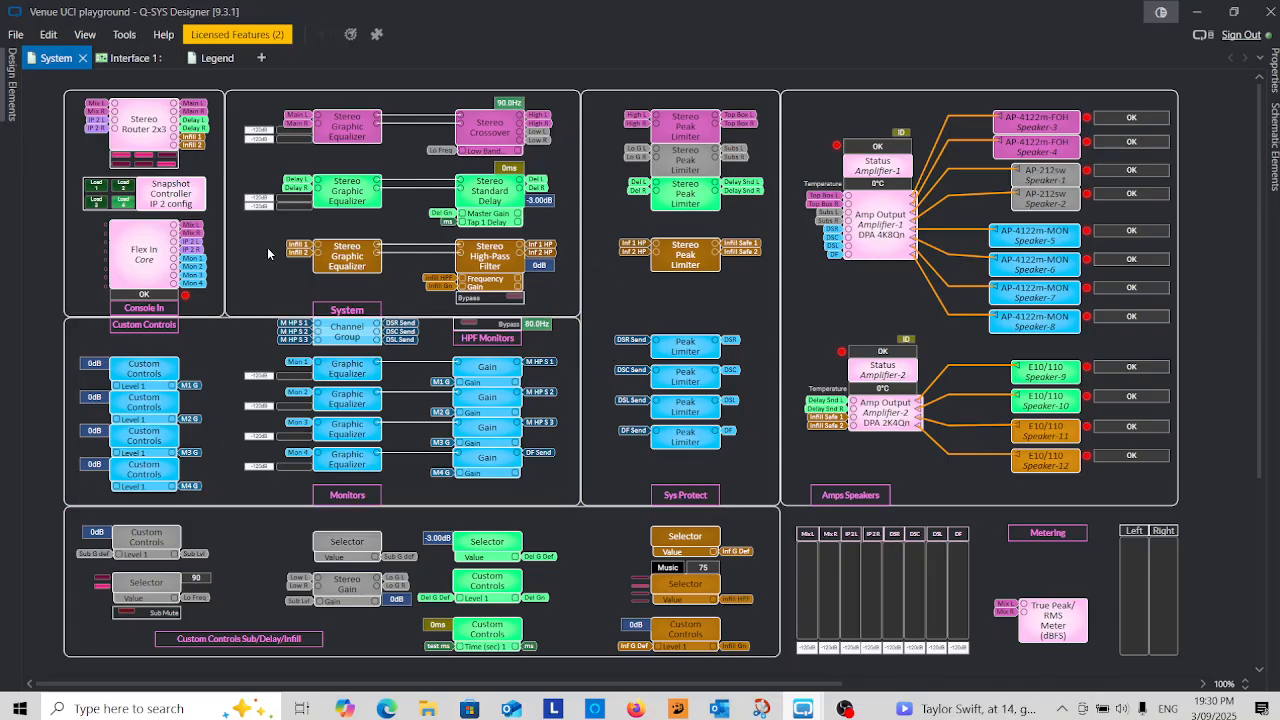
click(14, 92)
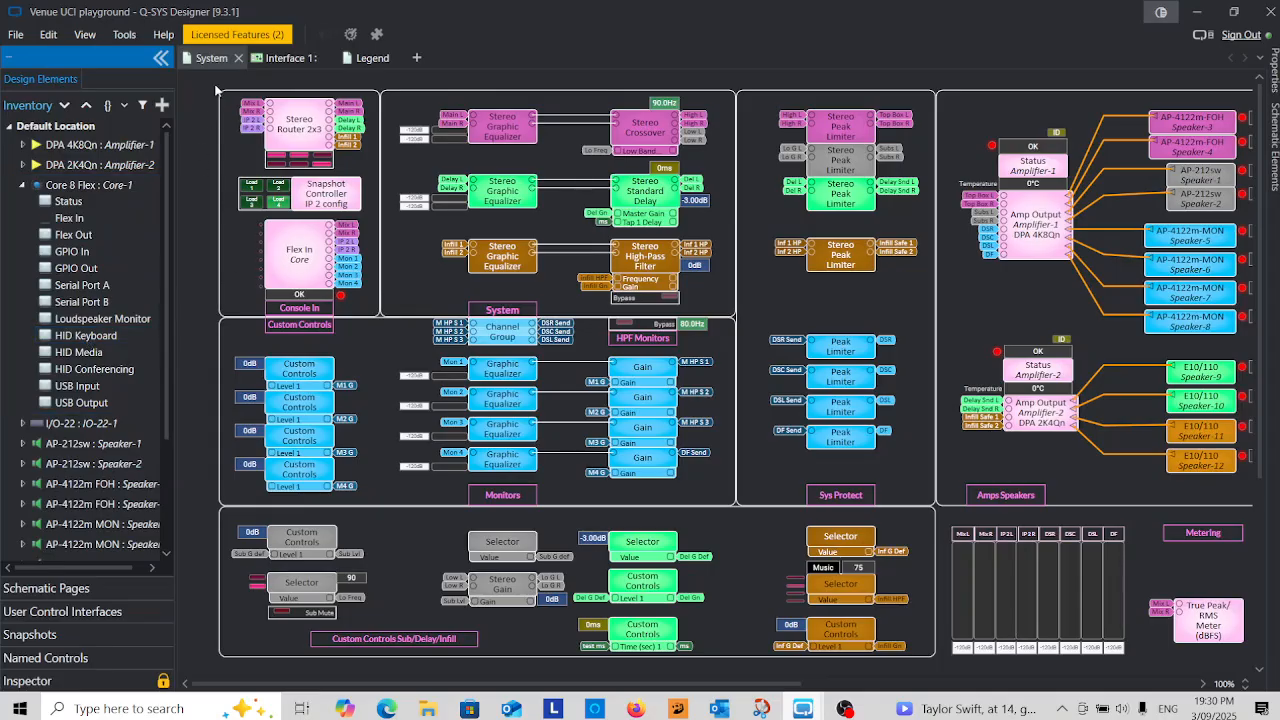
click(161, 58)
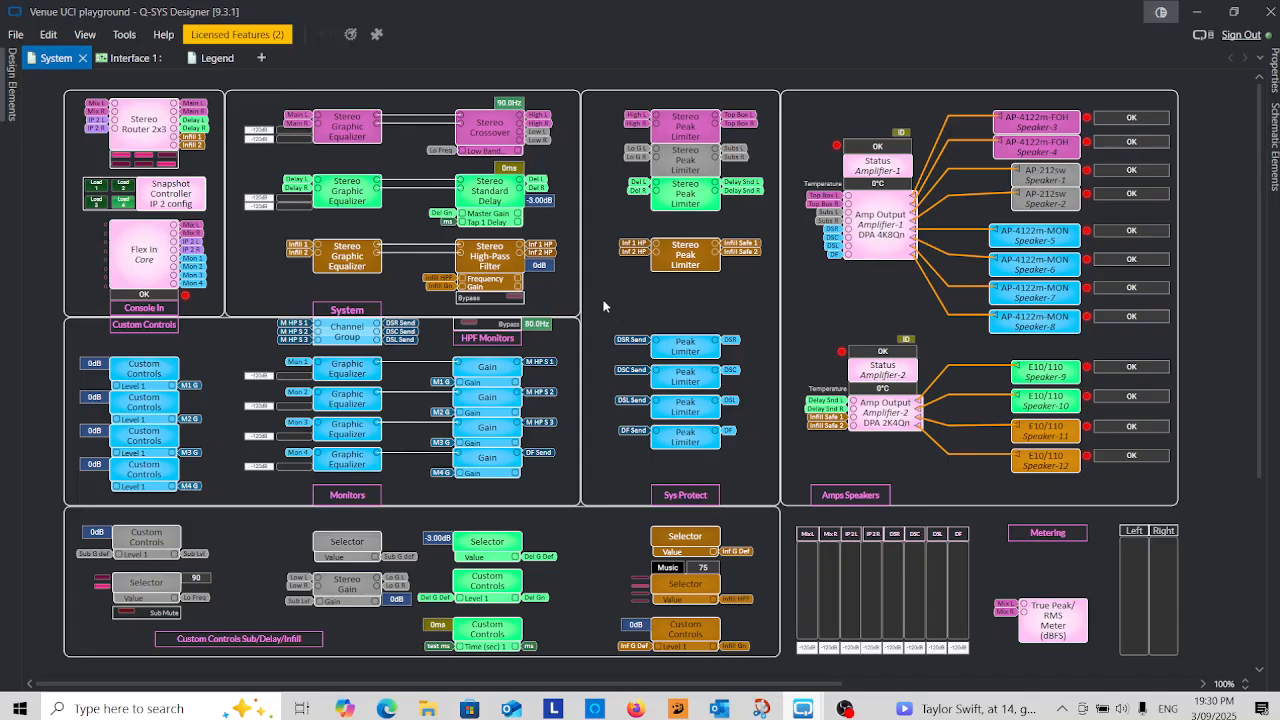
- On the emulated Interface 1, lower the DSR aux fader to -6 dB and reset it to 0 dB
click(130, 58)
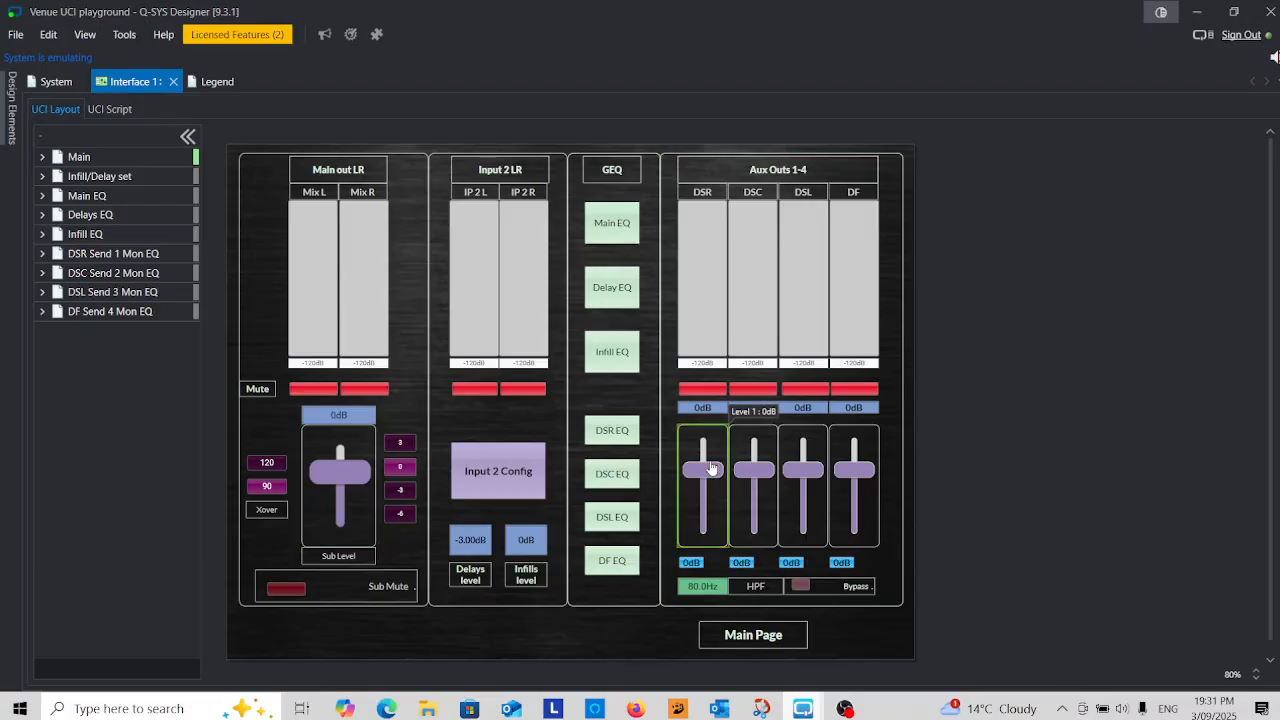
drag(712, 468, 702, 633)
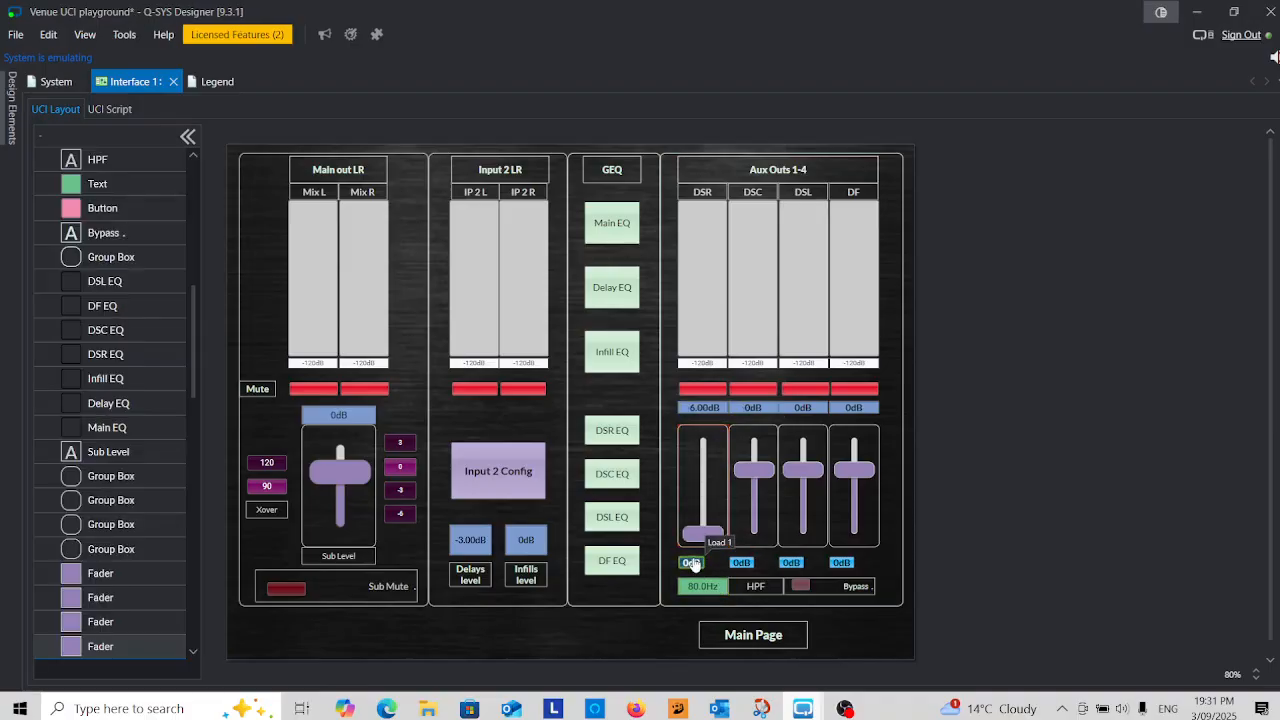
click(693, 565)
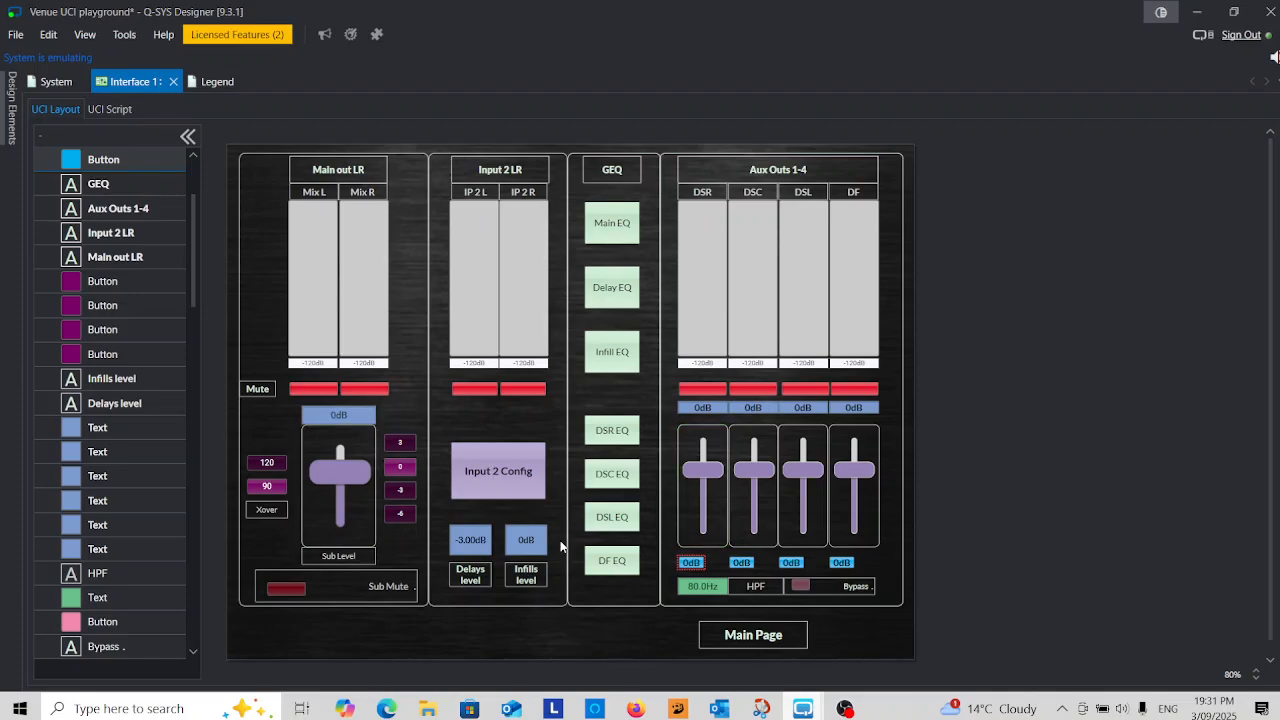
- Open the Input 2 configuration page and recall assignment presets 1, 2, 3 and 4 in turn
click(498, 474)
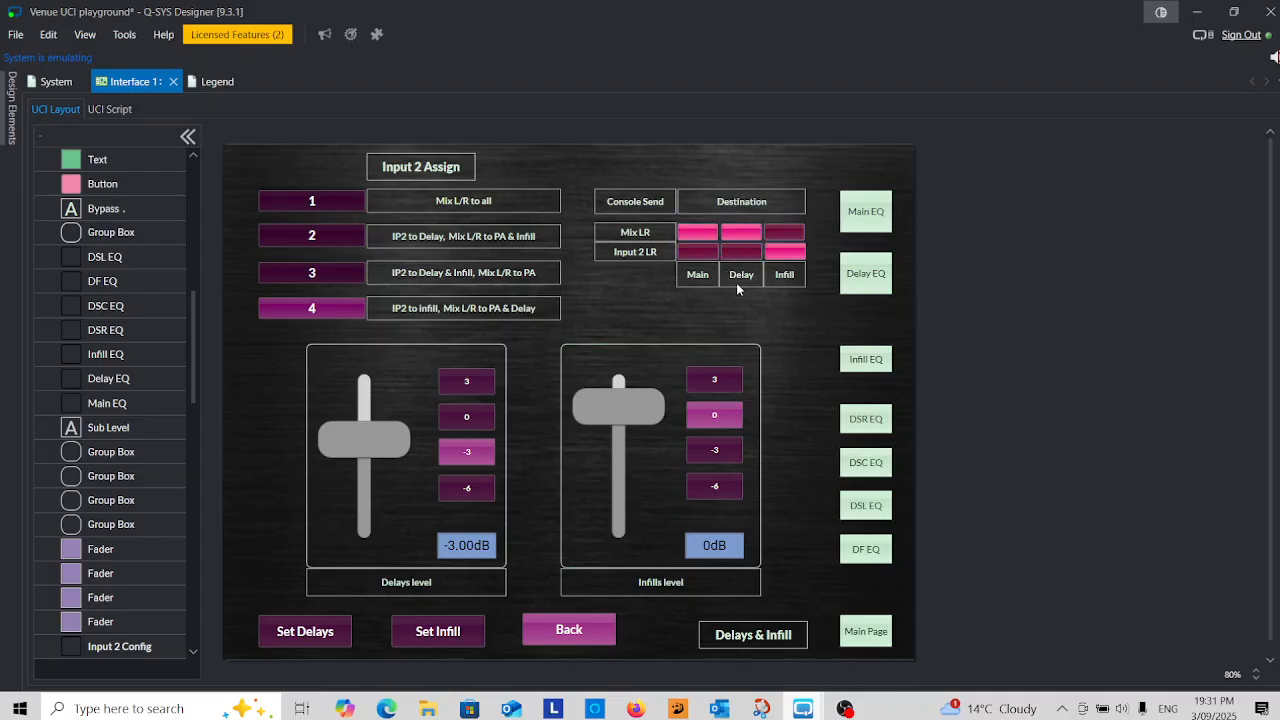
click(330, 212)
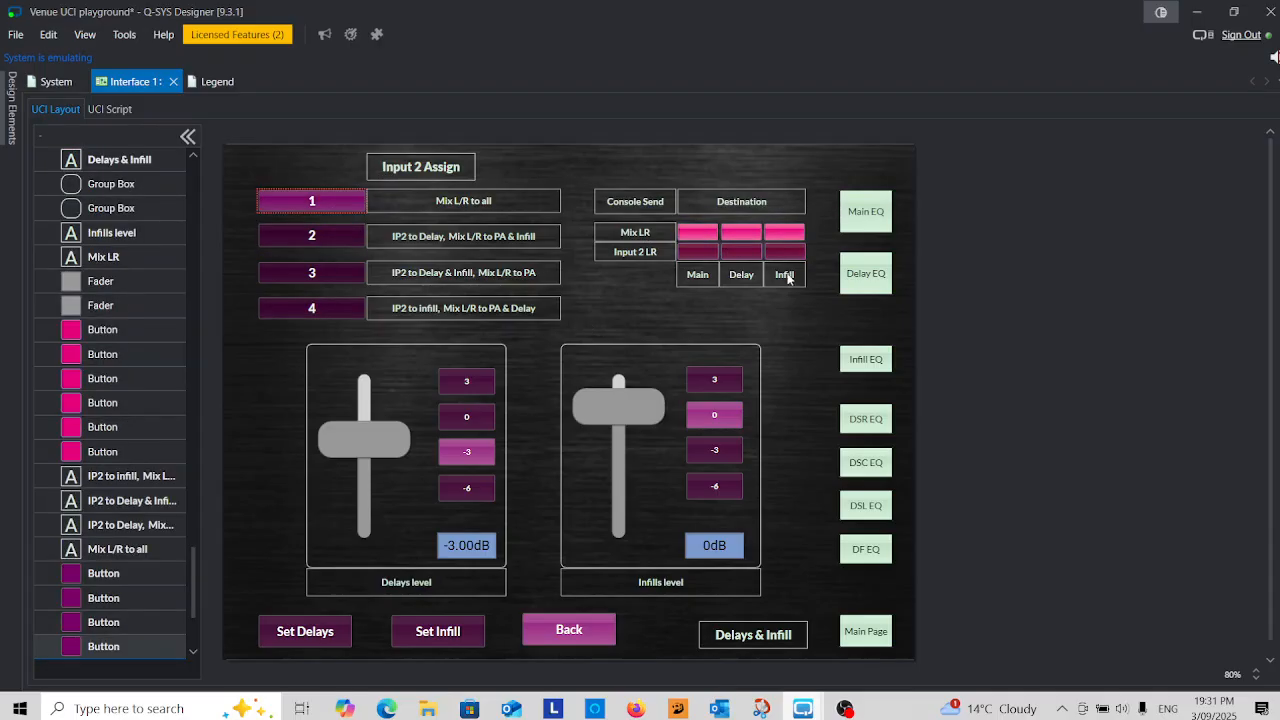
click(319, 240)
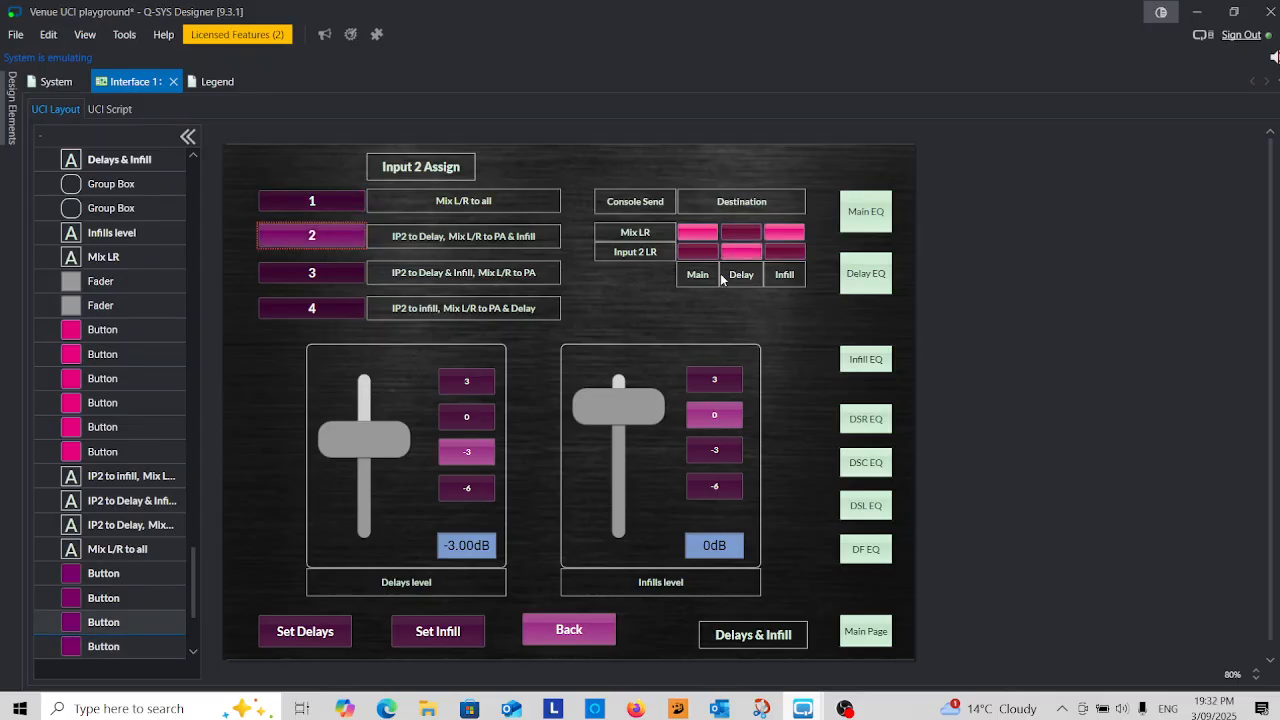
click(315, 275)
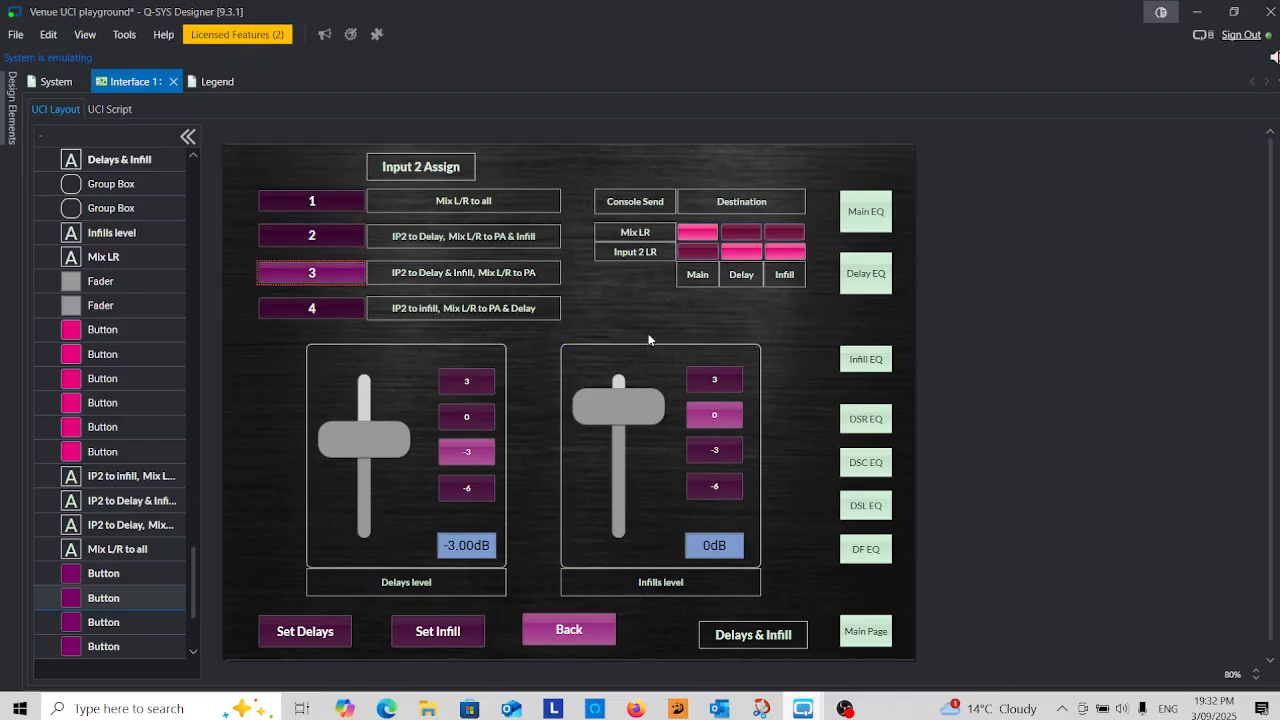
click(338, 317)
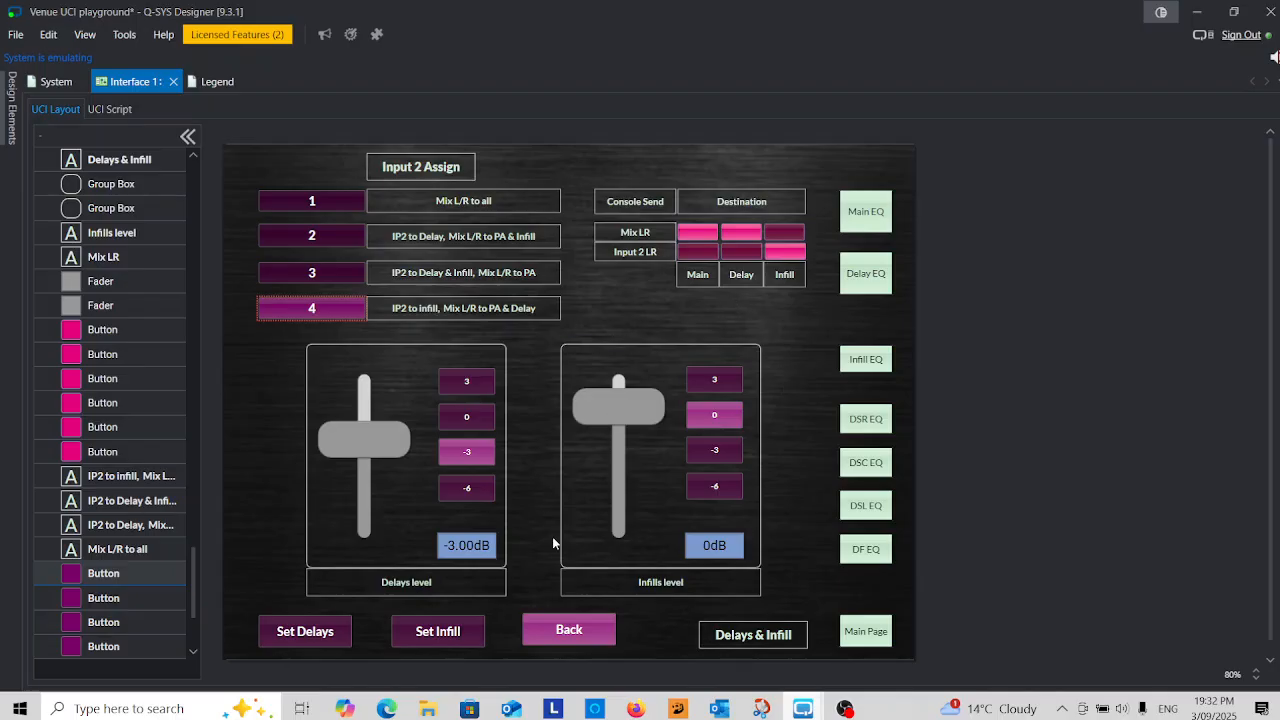
- Open the delay settings keypad and set the system delay to 44.4 ms
click(331, 640)
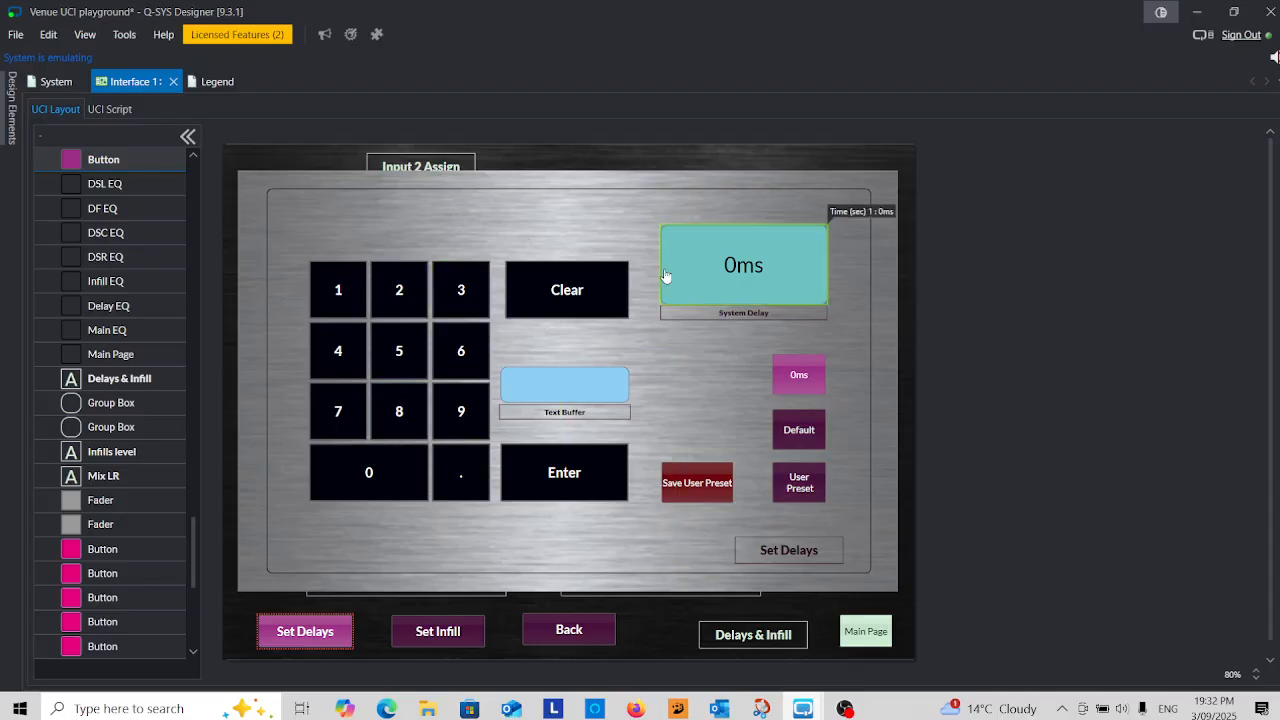
click(349, 362)
click(349, 361)
click(465, 481)
click(349, 359)
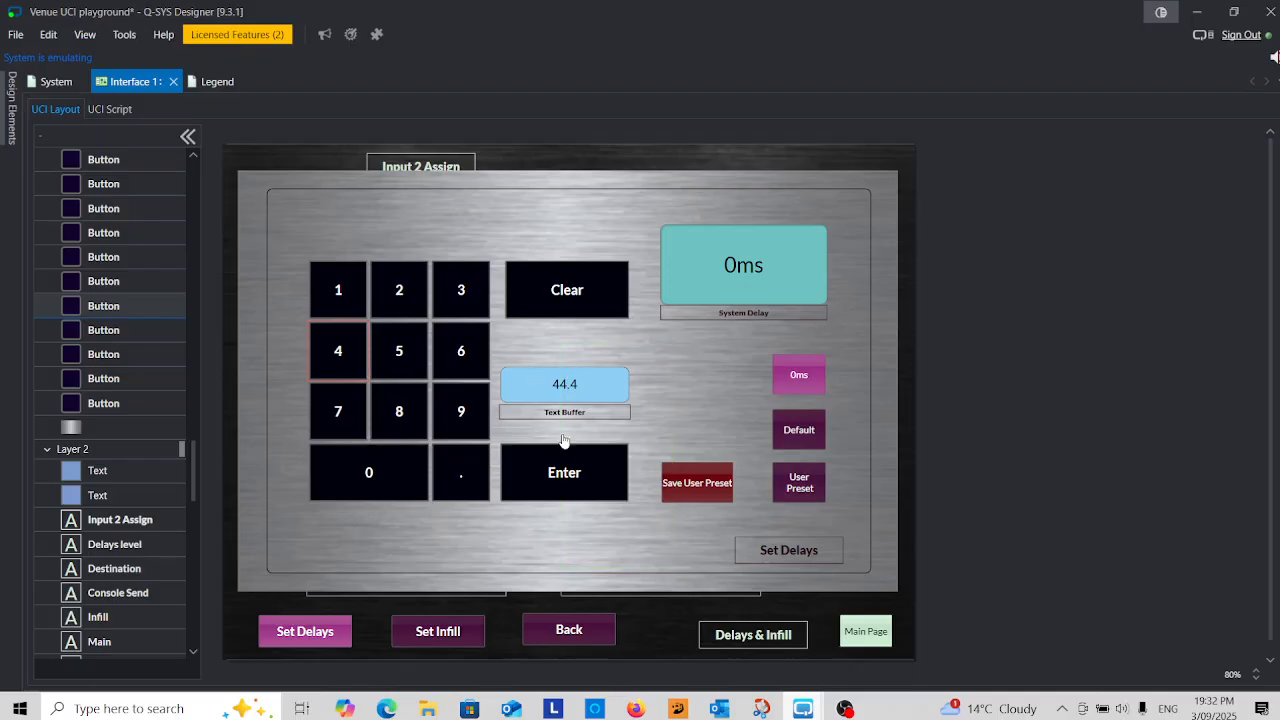
click(571, 478)
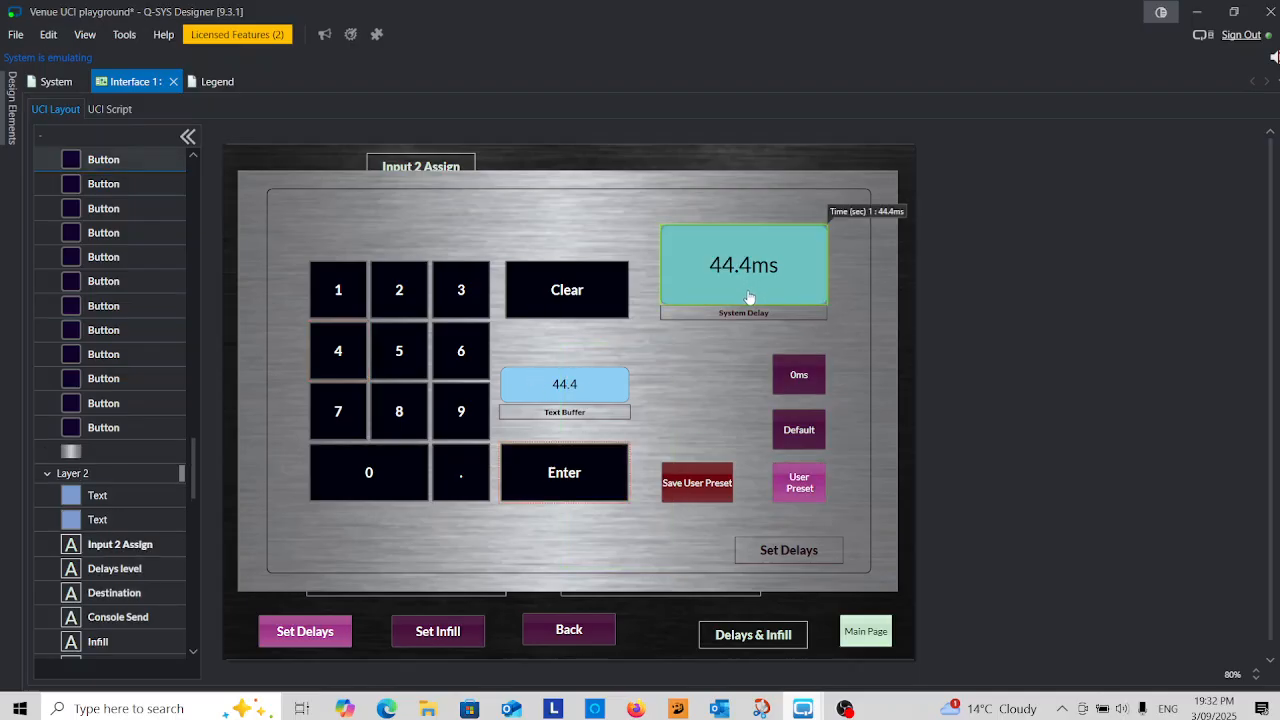
- Check the delay time shown at the Stereo Standard Delay block in the System schematic
click(50, 88)
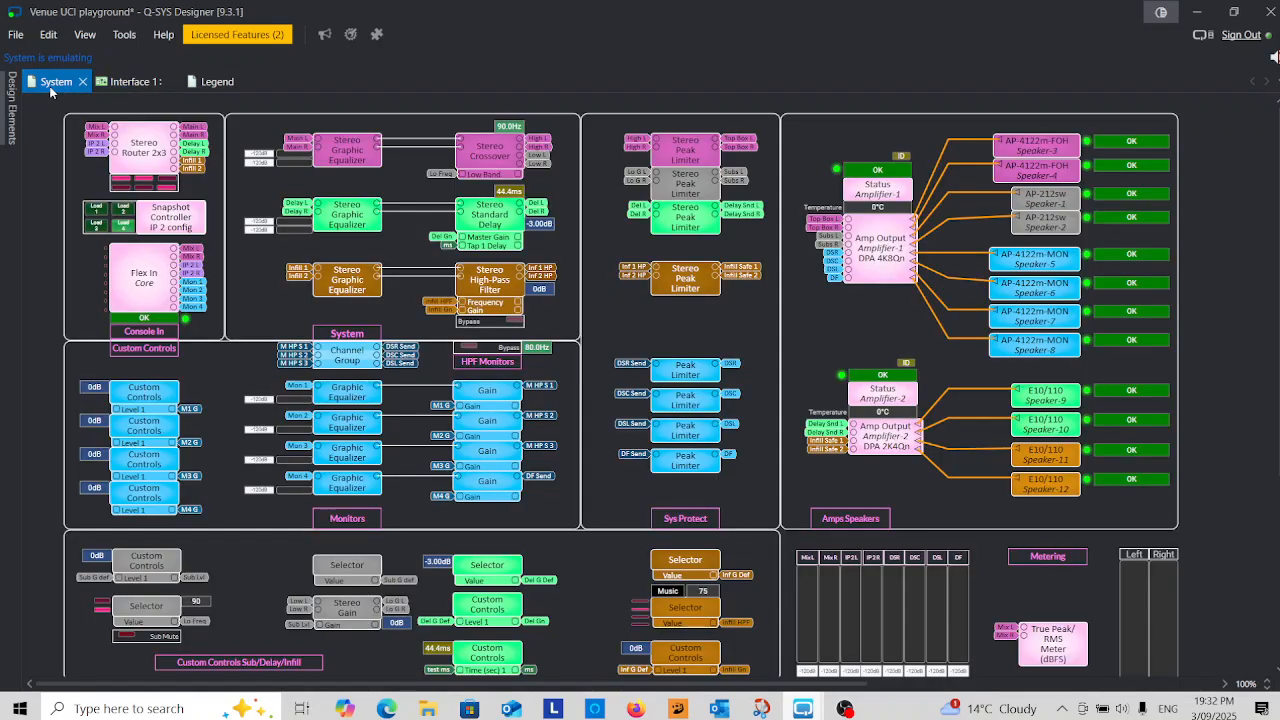
scroll(578, 345, up, 3)
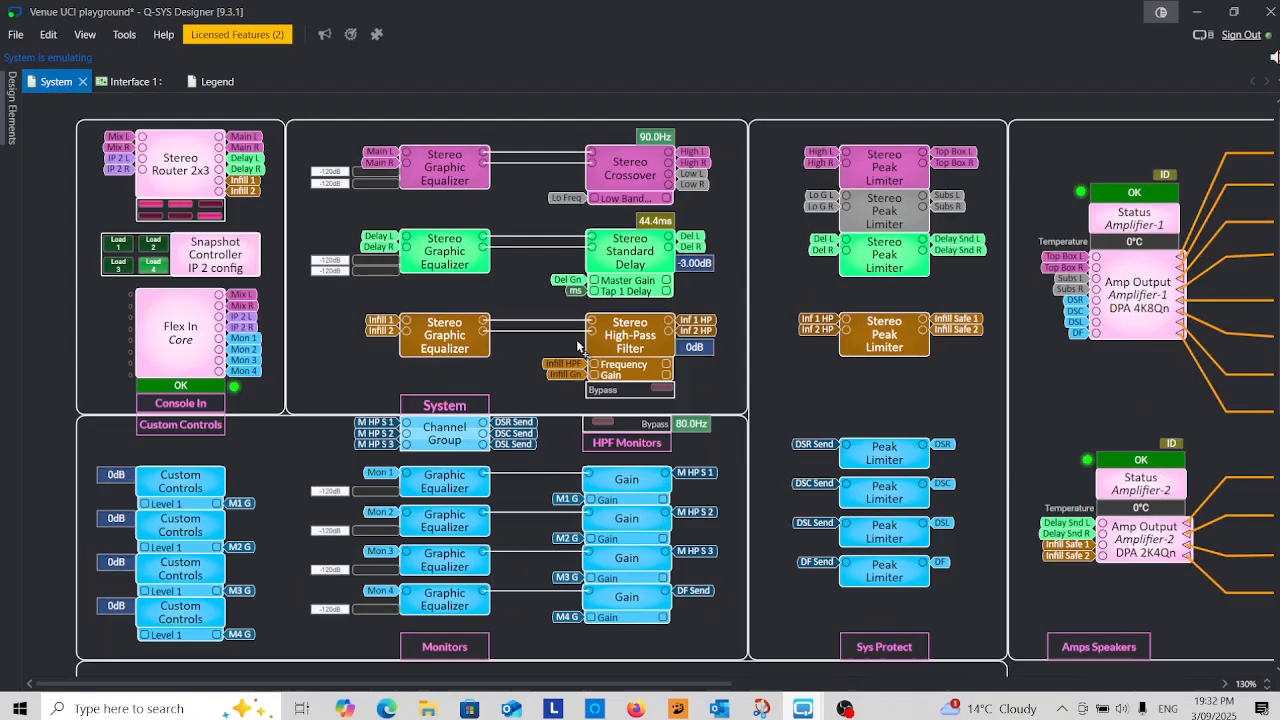
scroll(578, 345, up, 3)
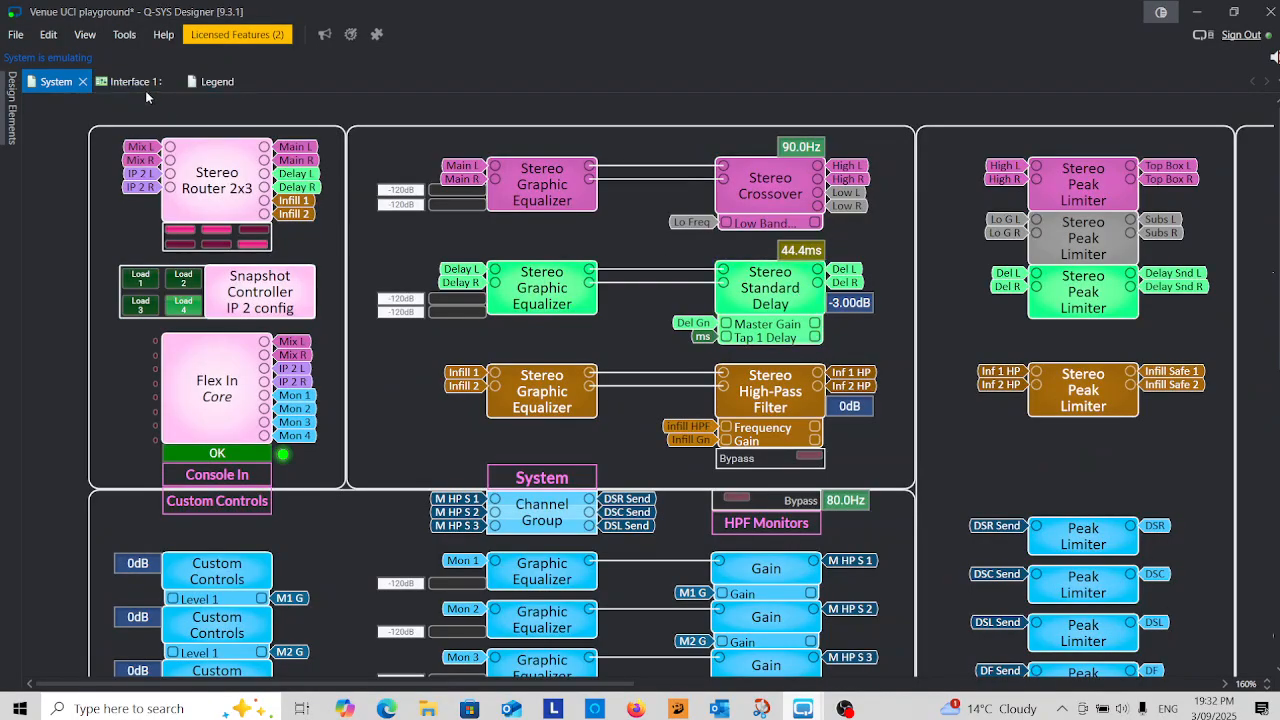
- Clear the system delay on the interface keypad and recheck the Stereo Standard Delay block in the System schematic
click(138, 82)
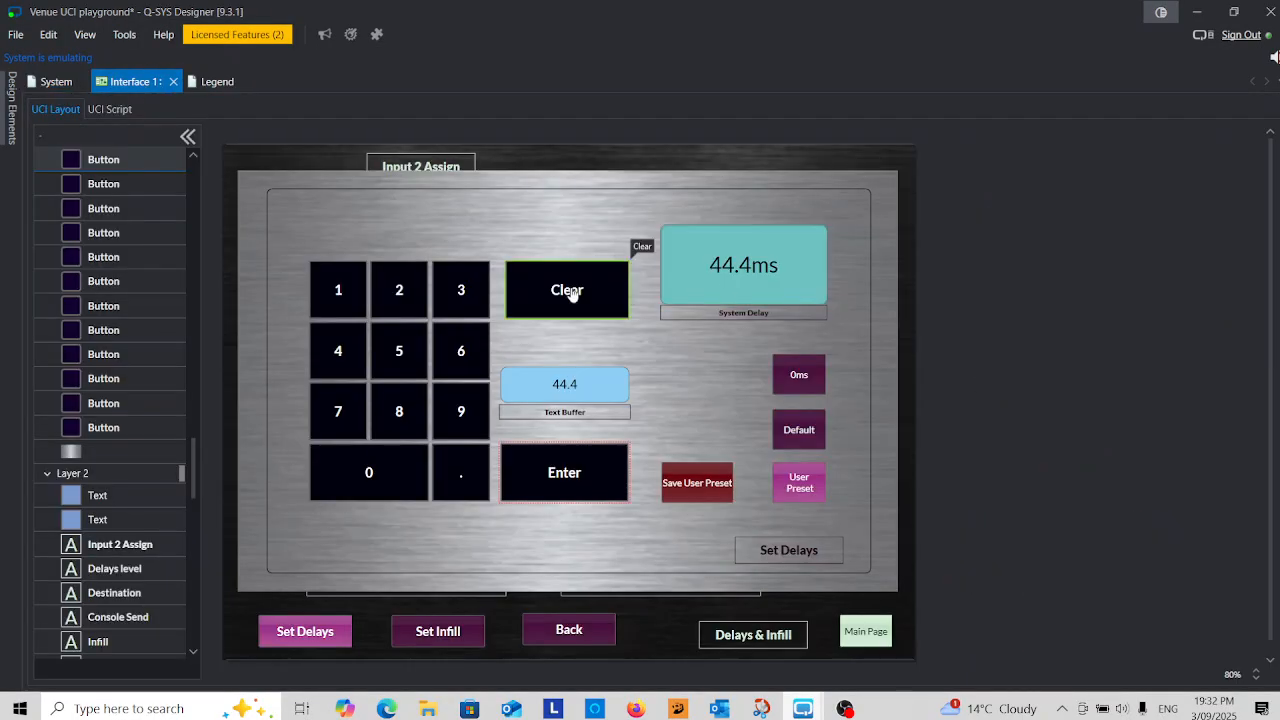
click(570, 292)
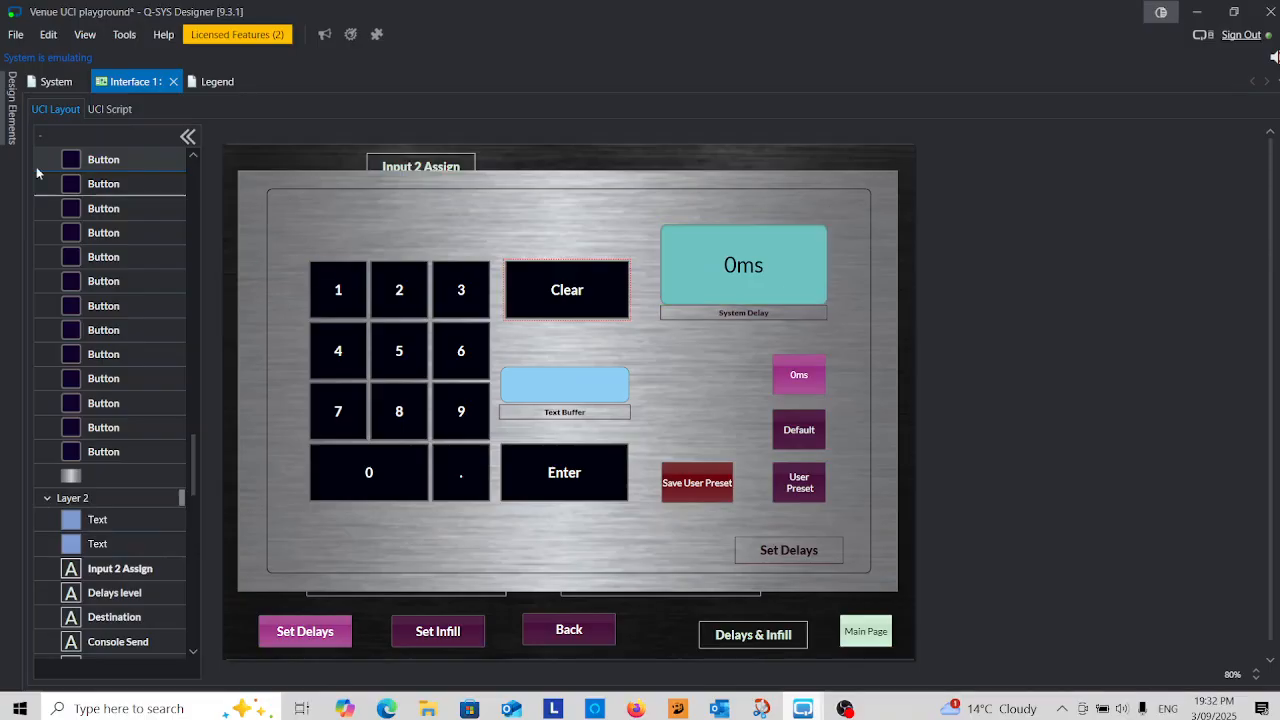
click(38, 86)
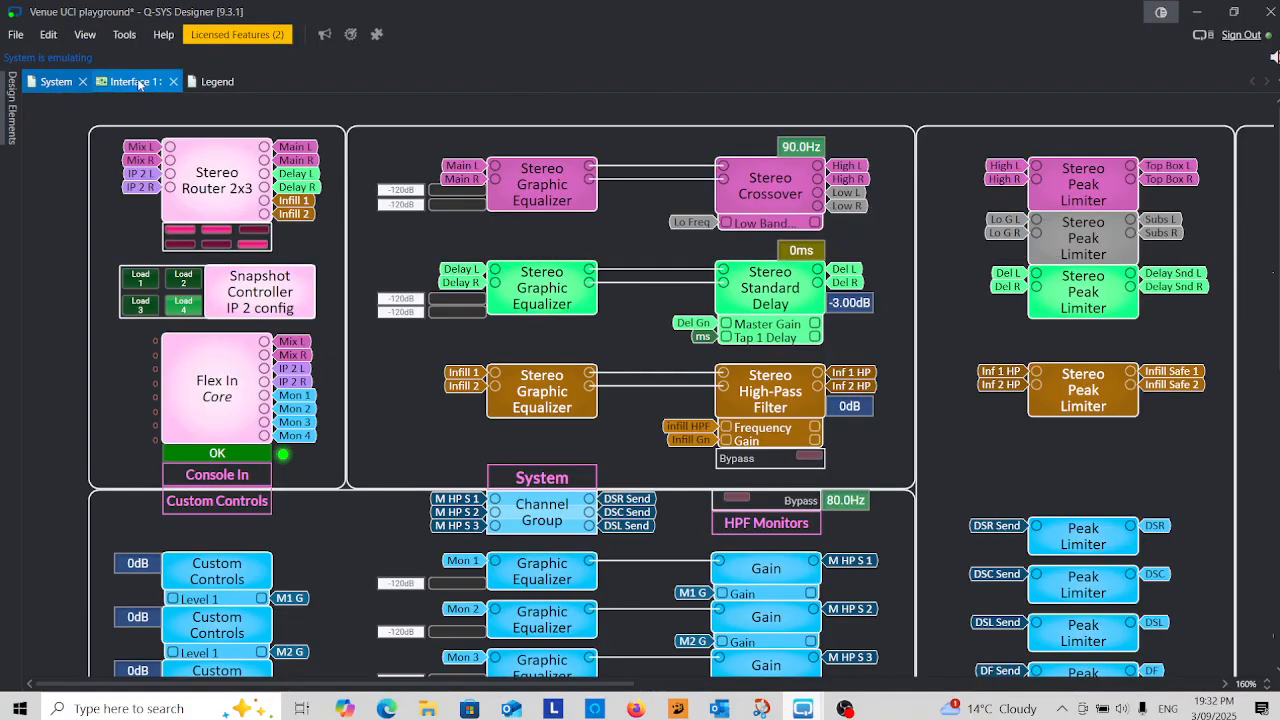
- Return to Interface 1 and set the system delay to 66.6 ms on the keypad
click(139, 84)
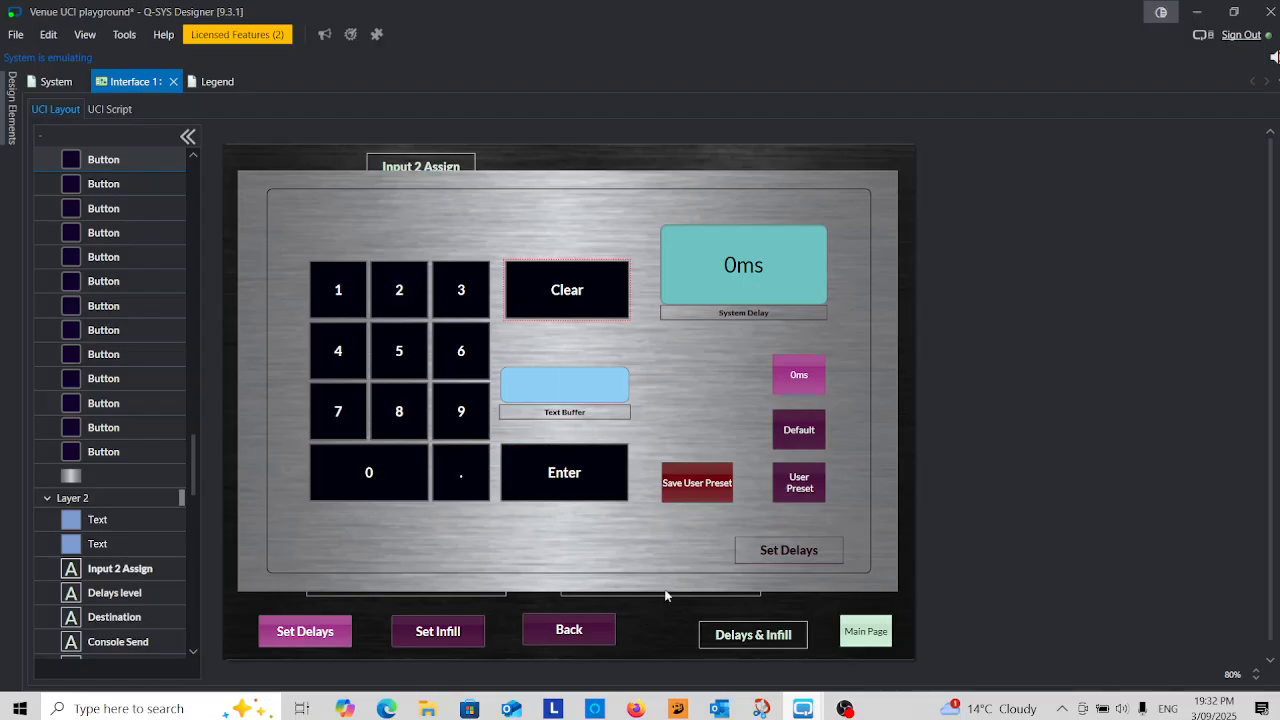
click(468, 358)
click(465, 356)
click(462, 470)
click(480, 360)
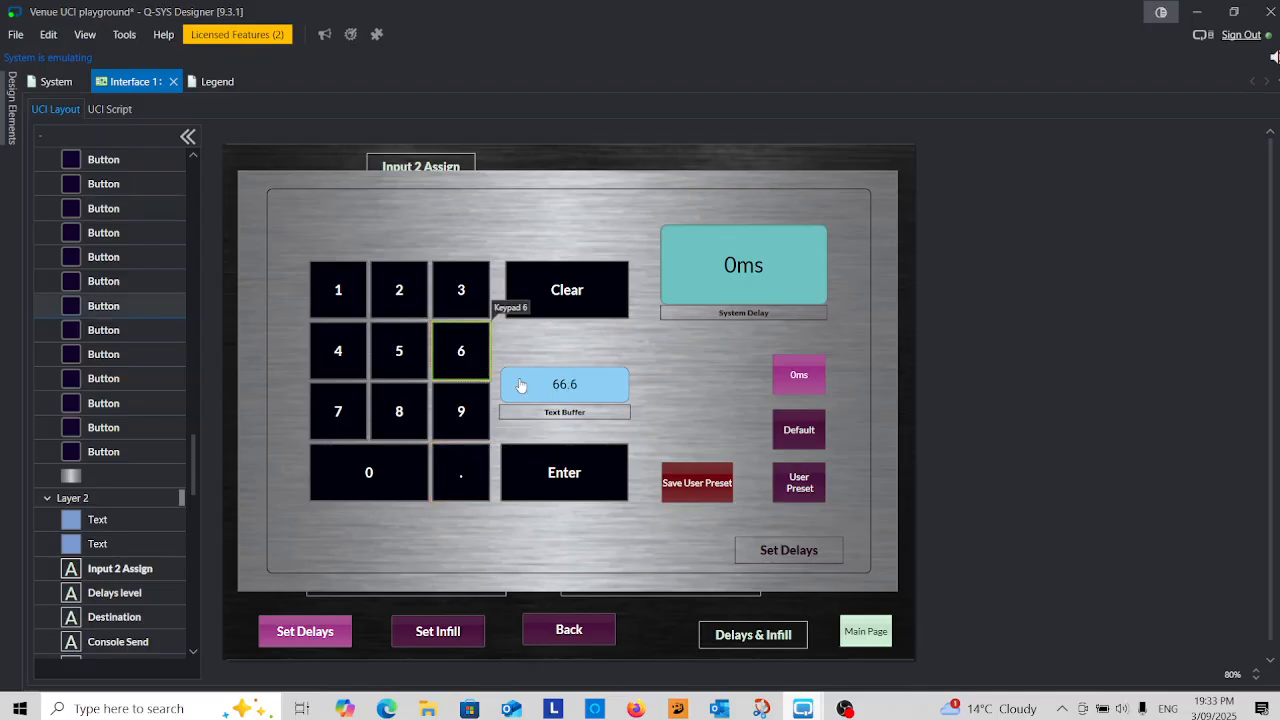
click(592, 484)
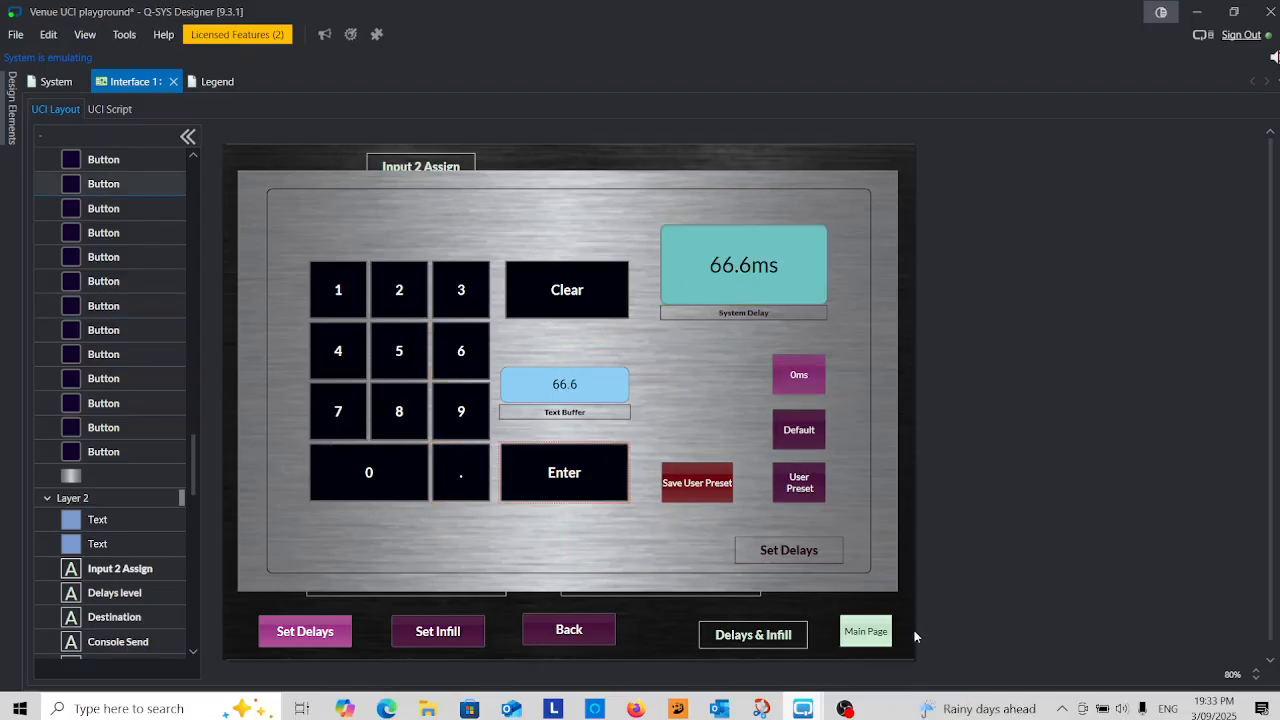
- Recall the 0ms delay preset followed by the Default delay preset
click(814, 384)
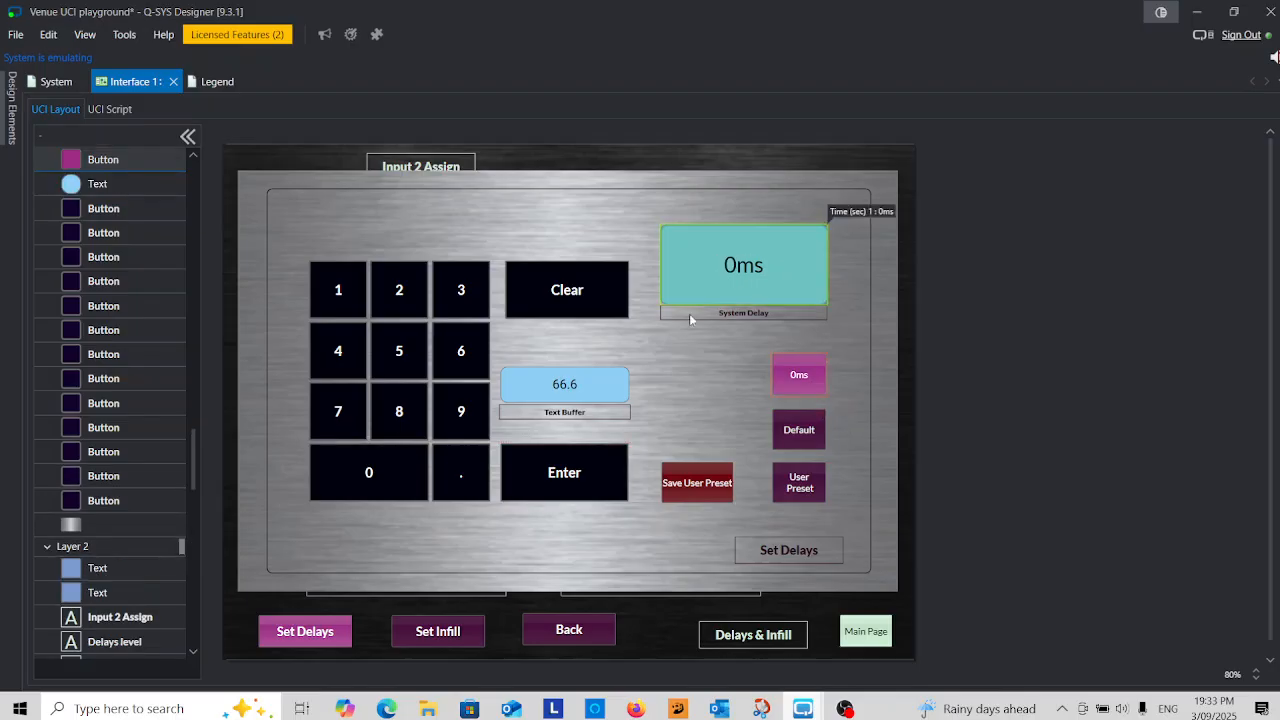
click(810, 441)
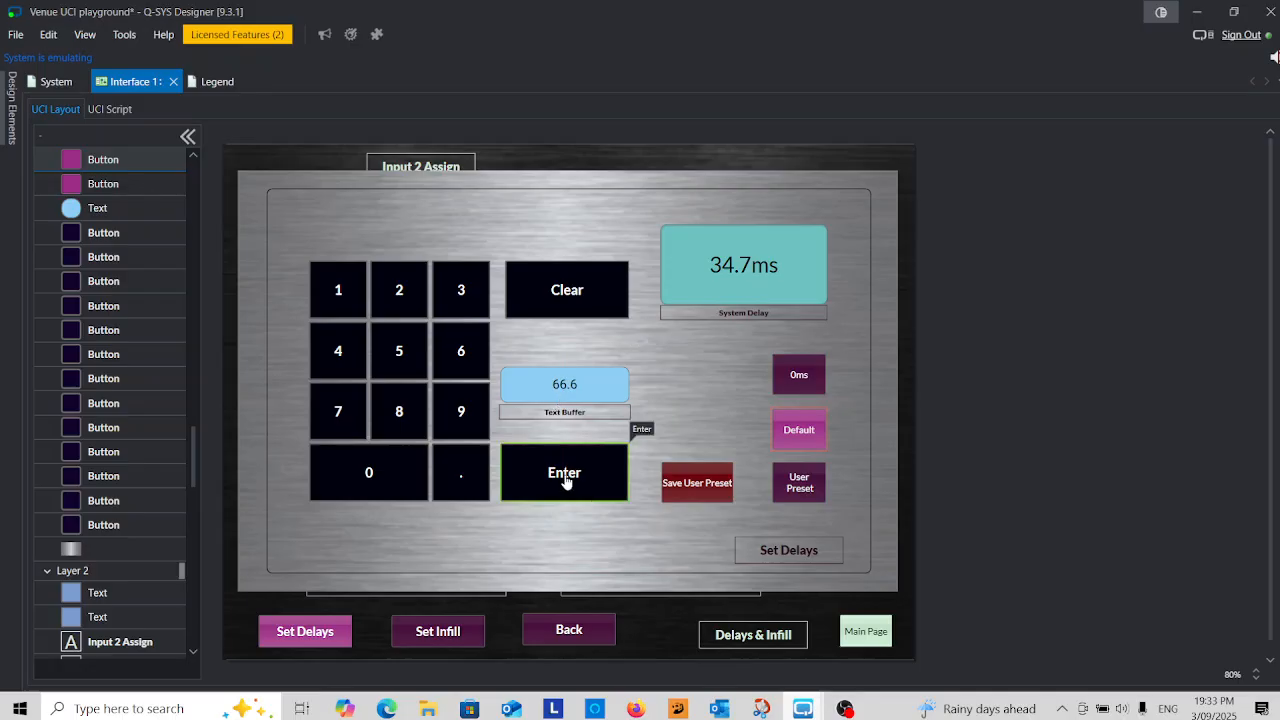
click(566, 482)
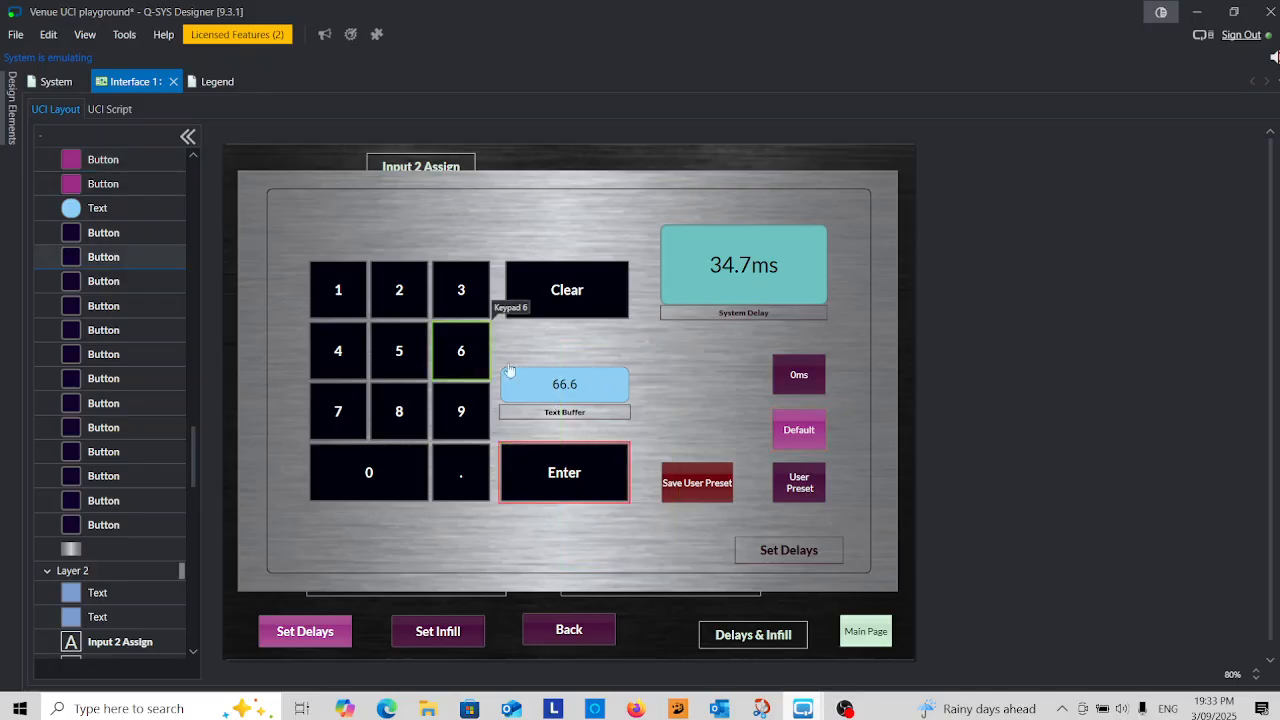
- Clear the existing delay entry and set the system delay to 55.5 ms on the keypad
click(560, 290)
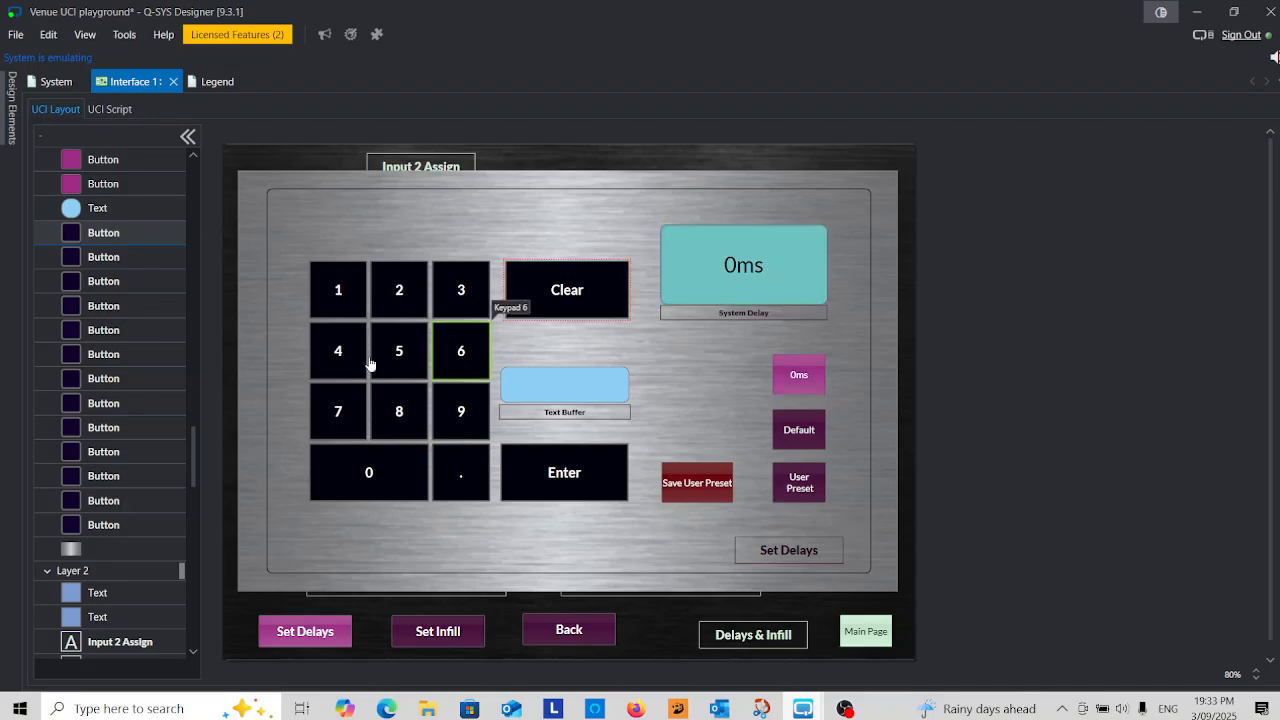
click(398, 354)
click(398, 354)
click(466, 473)
click(408, 364)
click(571, 474)
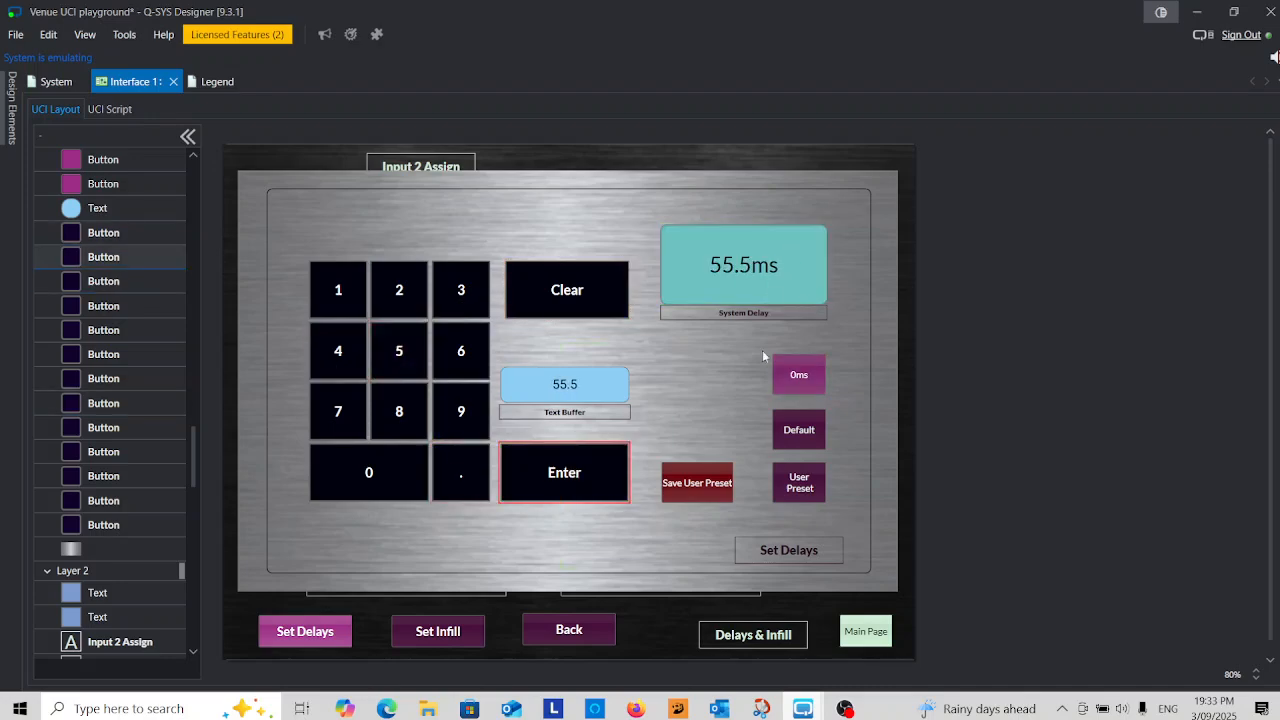
- Save the current delay as the user preset, and test it by recalling Default and then User Preset
click(704, 485)
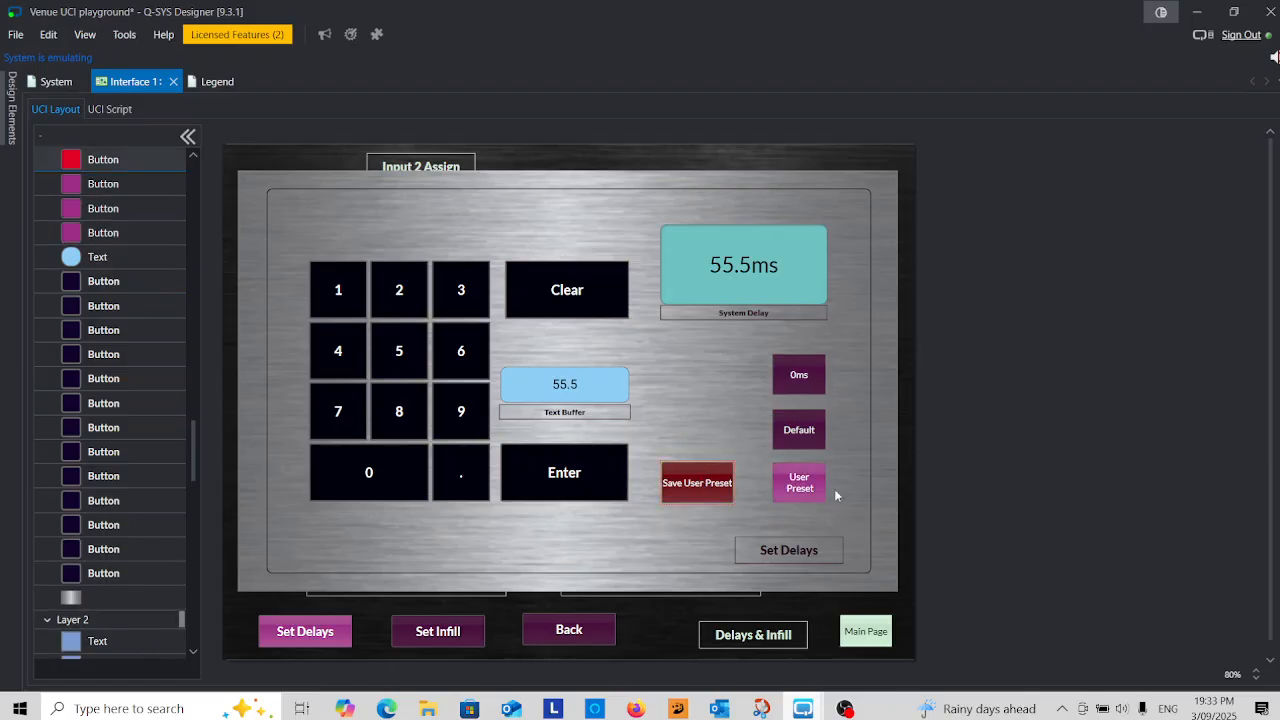
click(805, 442)
click(798, 486)
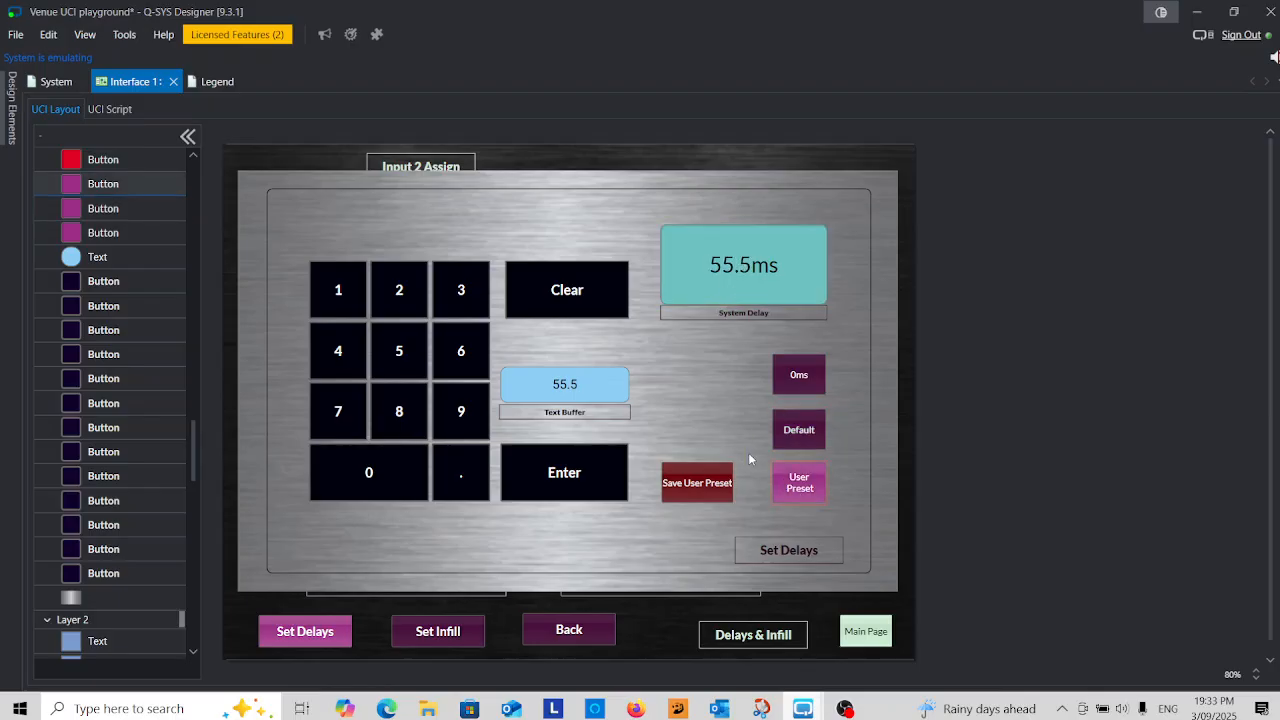
- Clear the system delay and disconnect the design from emulation
click(563, 303)
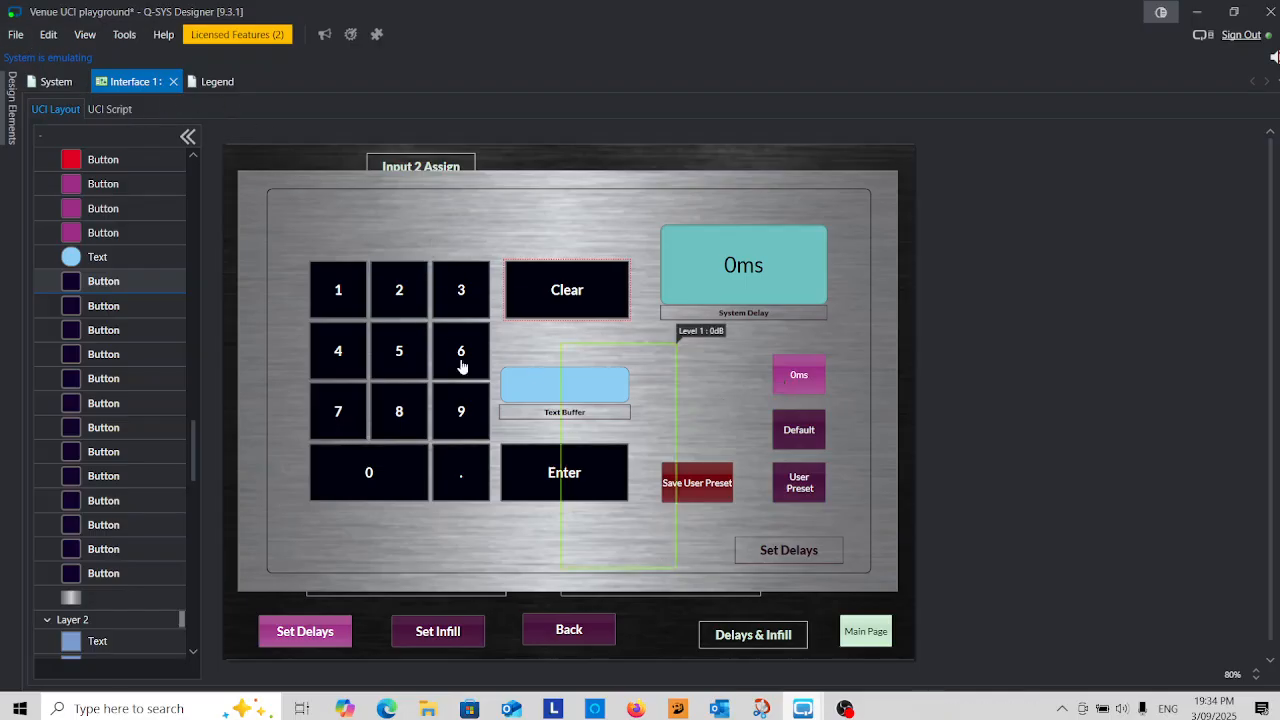
click(16, 34)
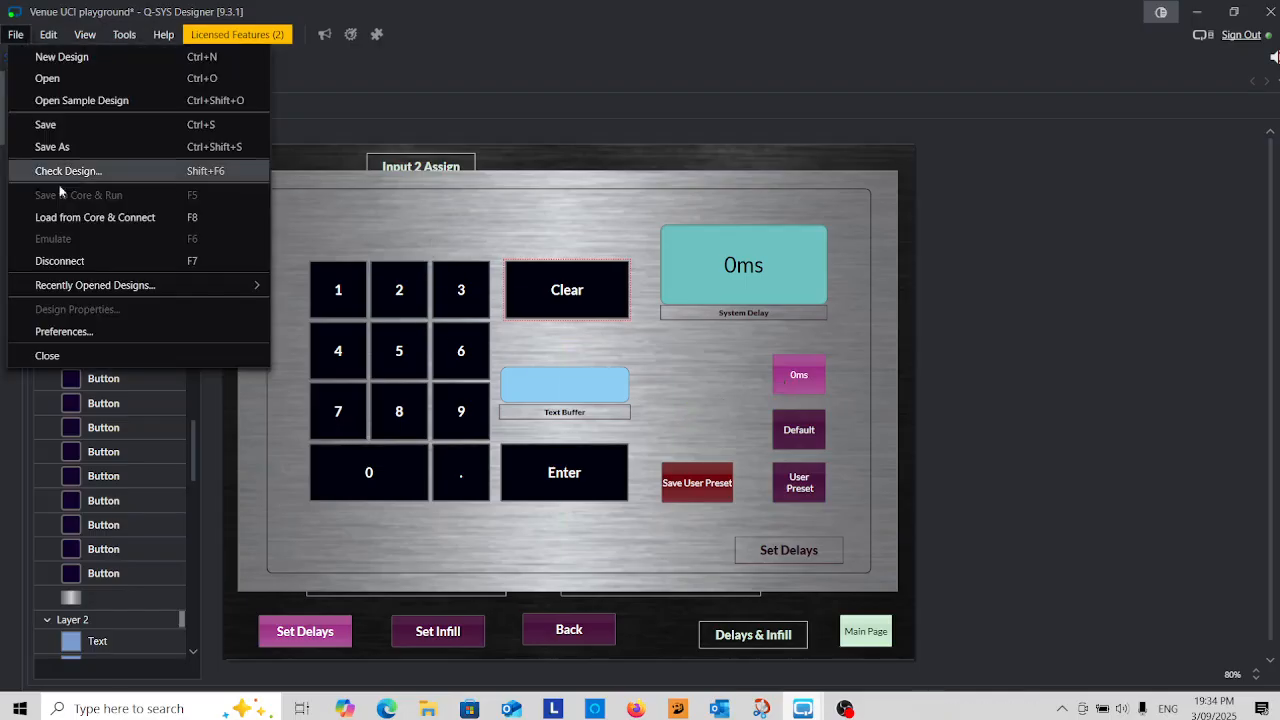
click(66, 260)
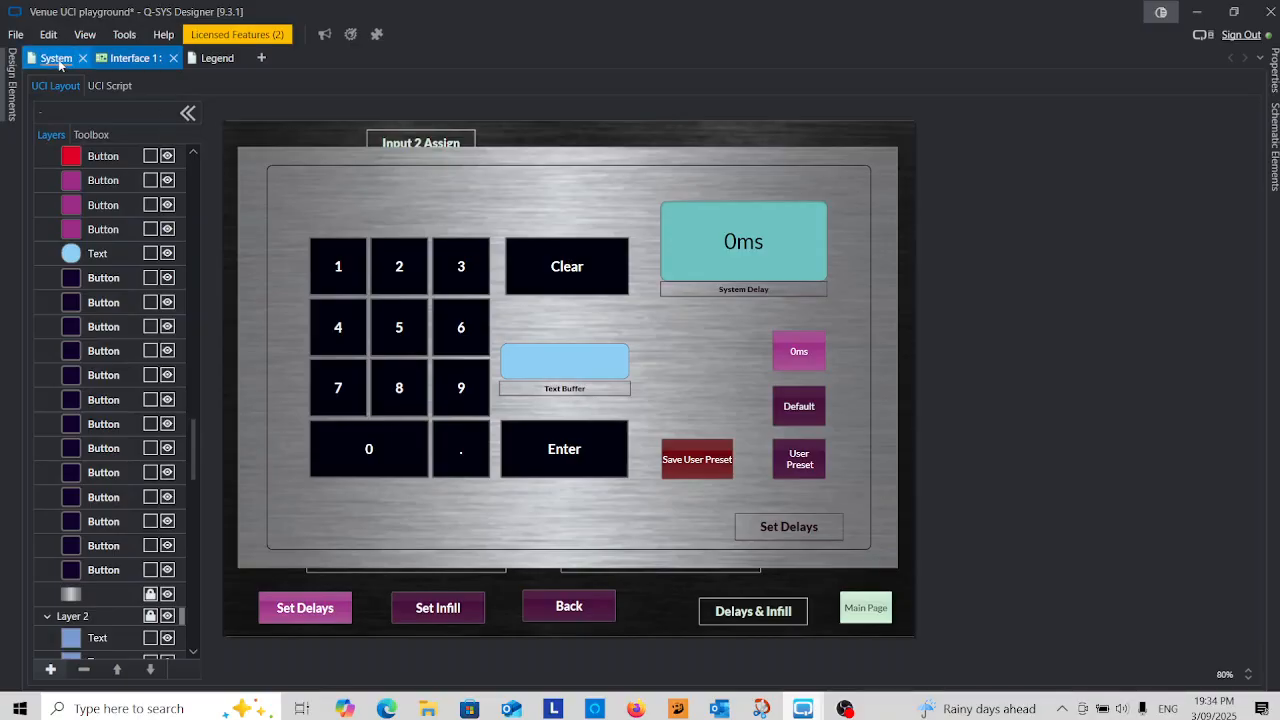
- Show the System schematic page and survey the whole signal flow from console inputs to amplifiers and speakers
click(57, 58)
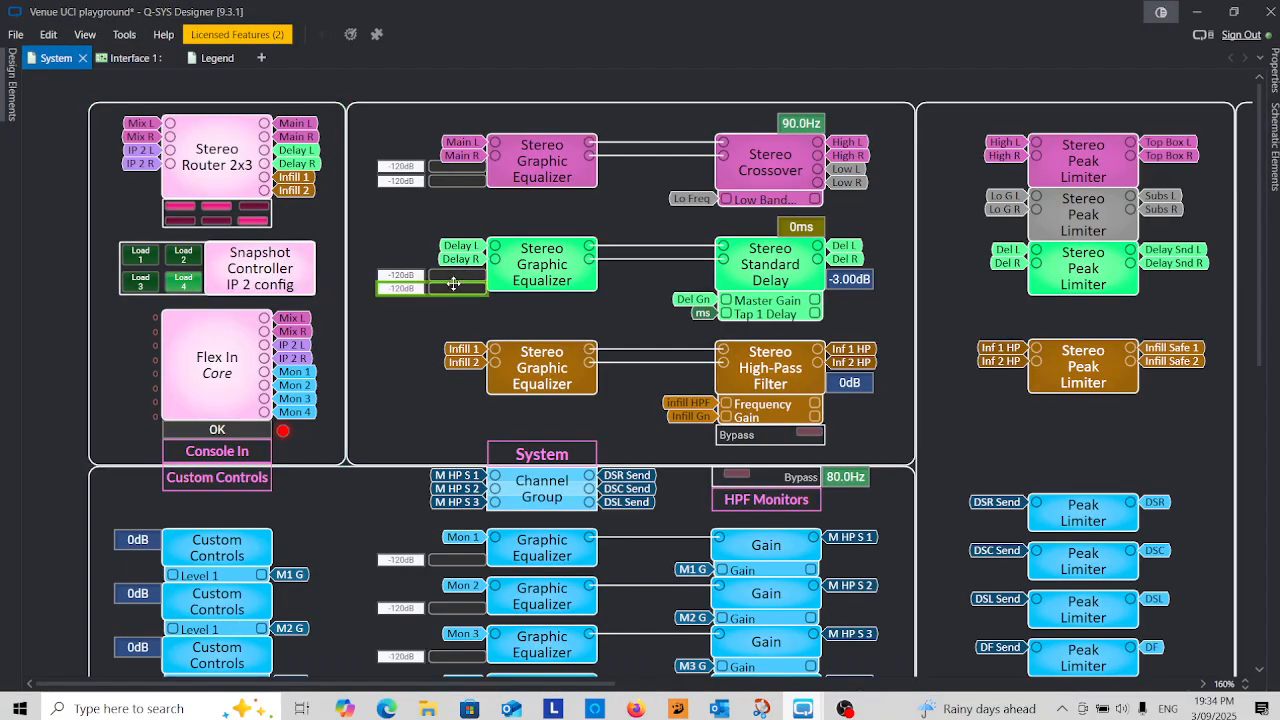
scroll(453, 284, down, 5)
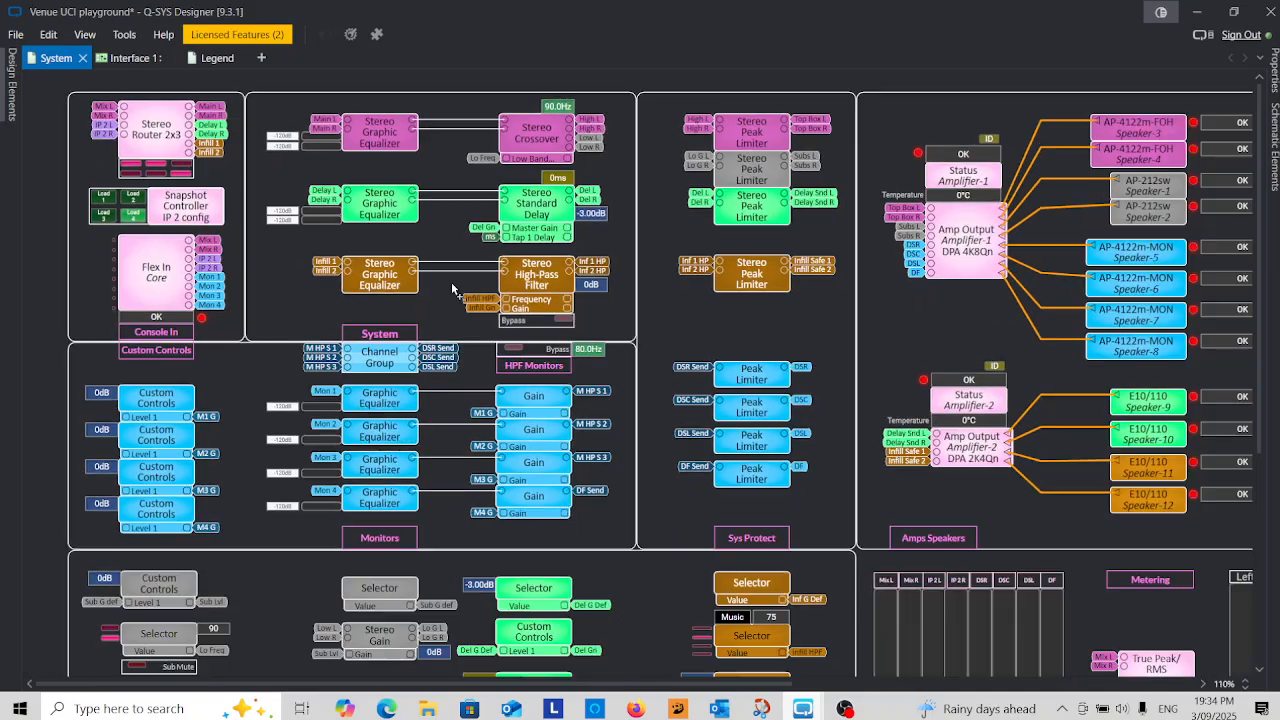
scroll(454, 287, up, 1)
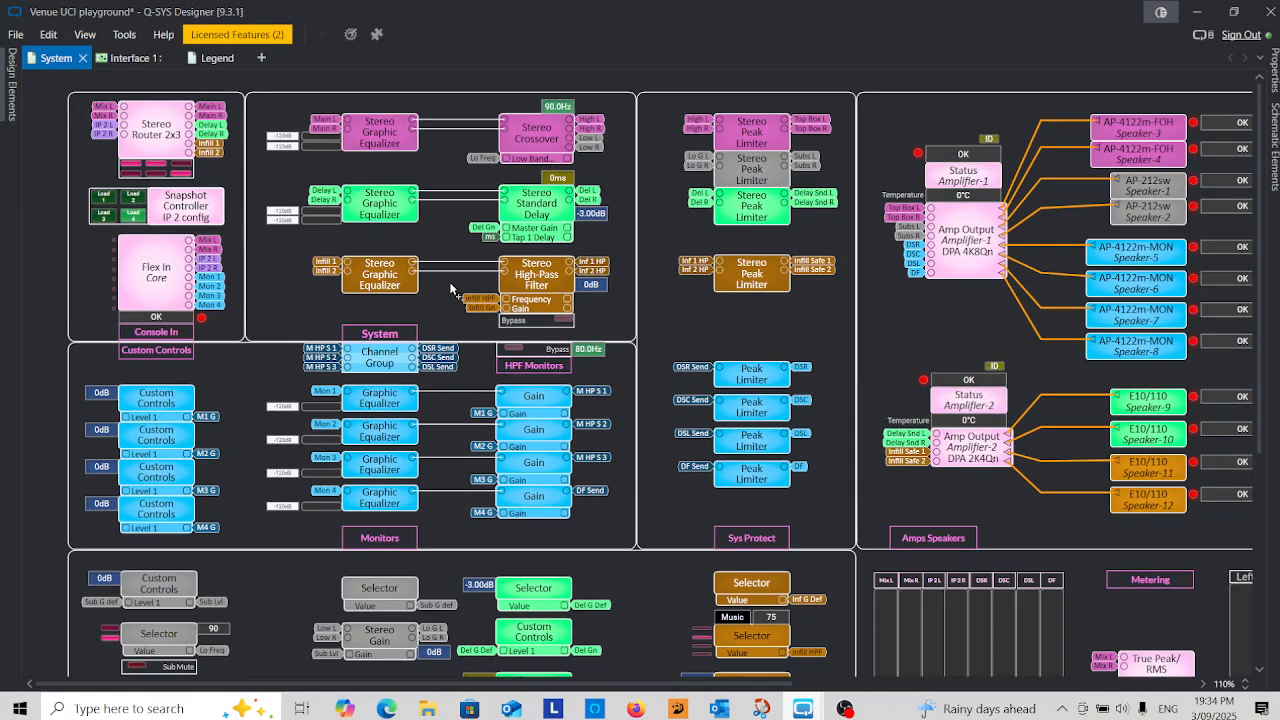
scroll(450, 282, down, 1)
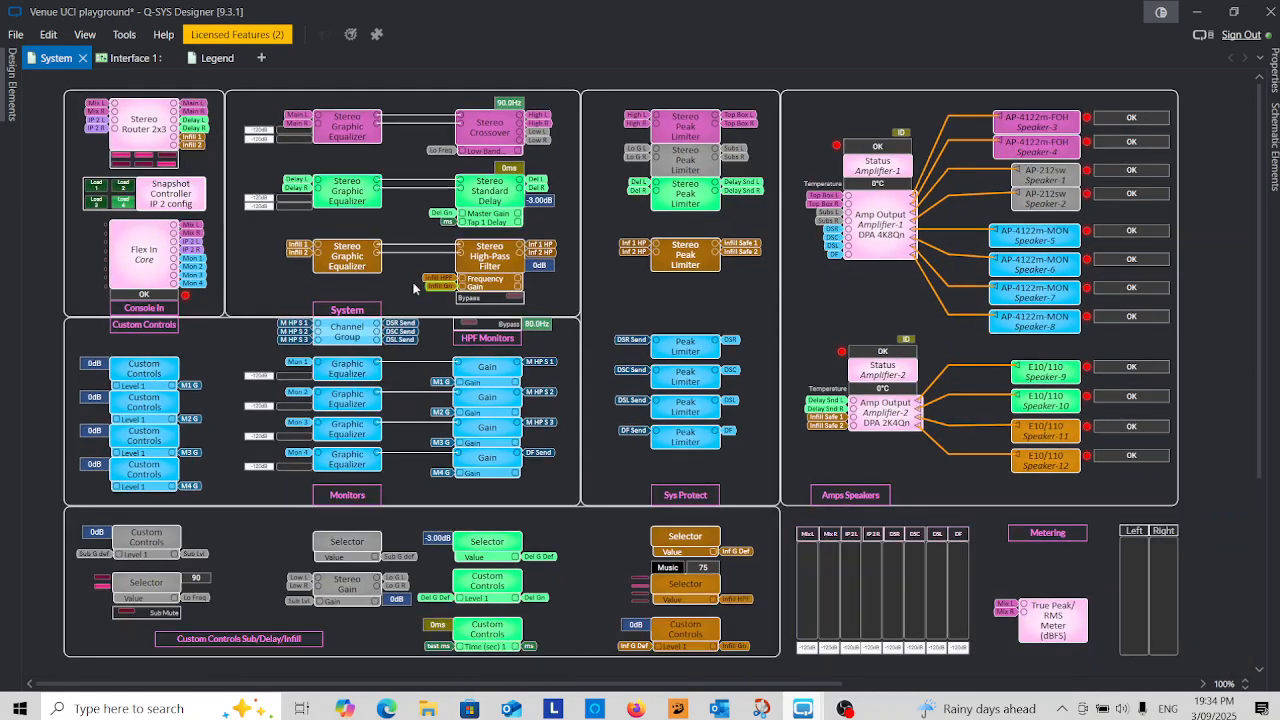
- Open the Asset Manager and browse the plugin list to the CCI Custom Keyboard entry, examining its description and preview
click(122, 37)
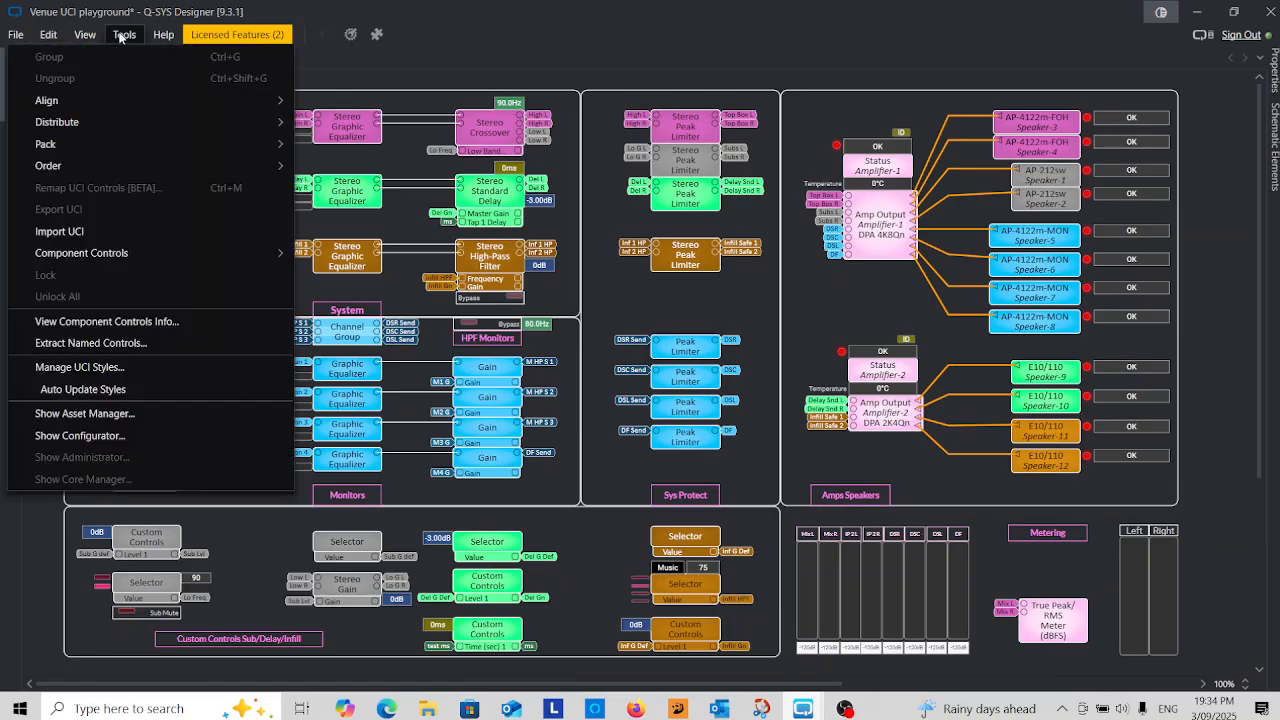
click(93, 415)
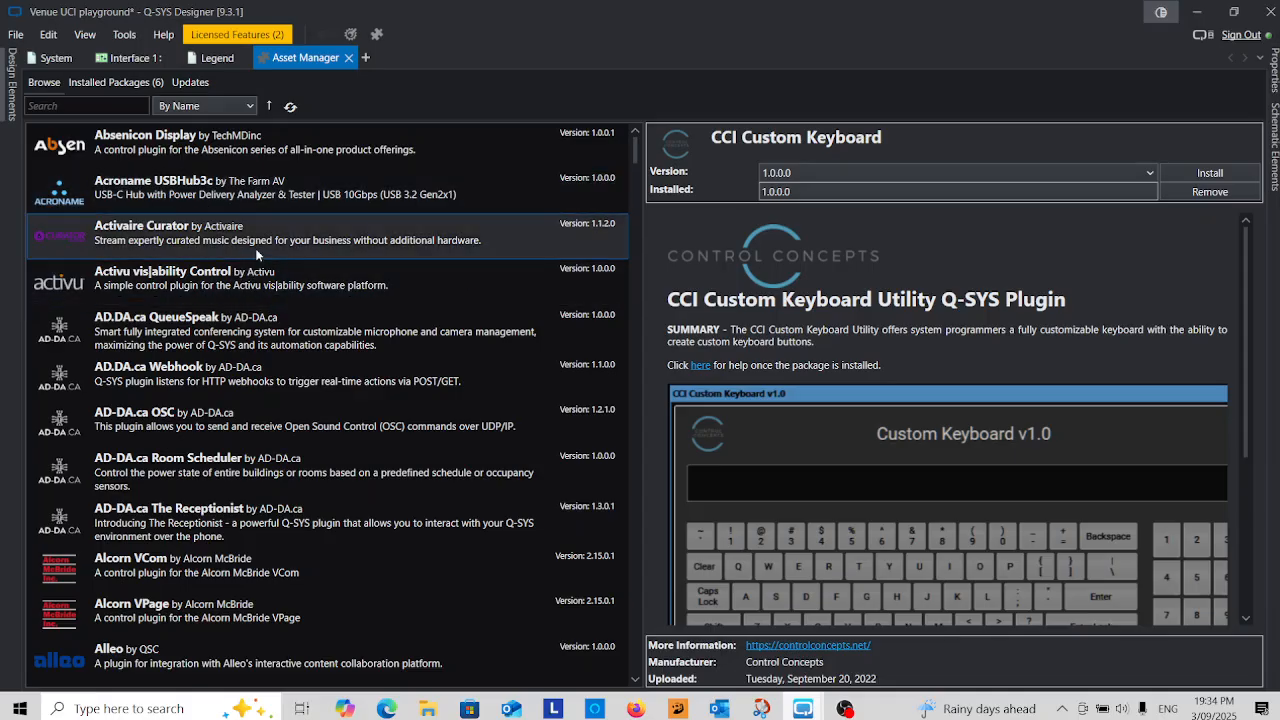
scroll(256, 259, down, 1)
scroll(230, 280, down, 3)
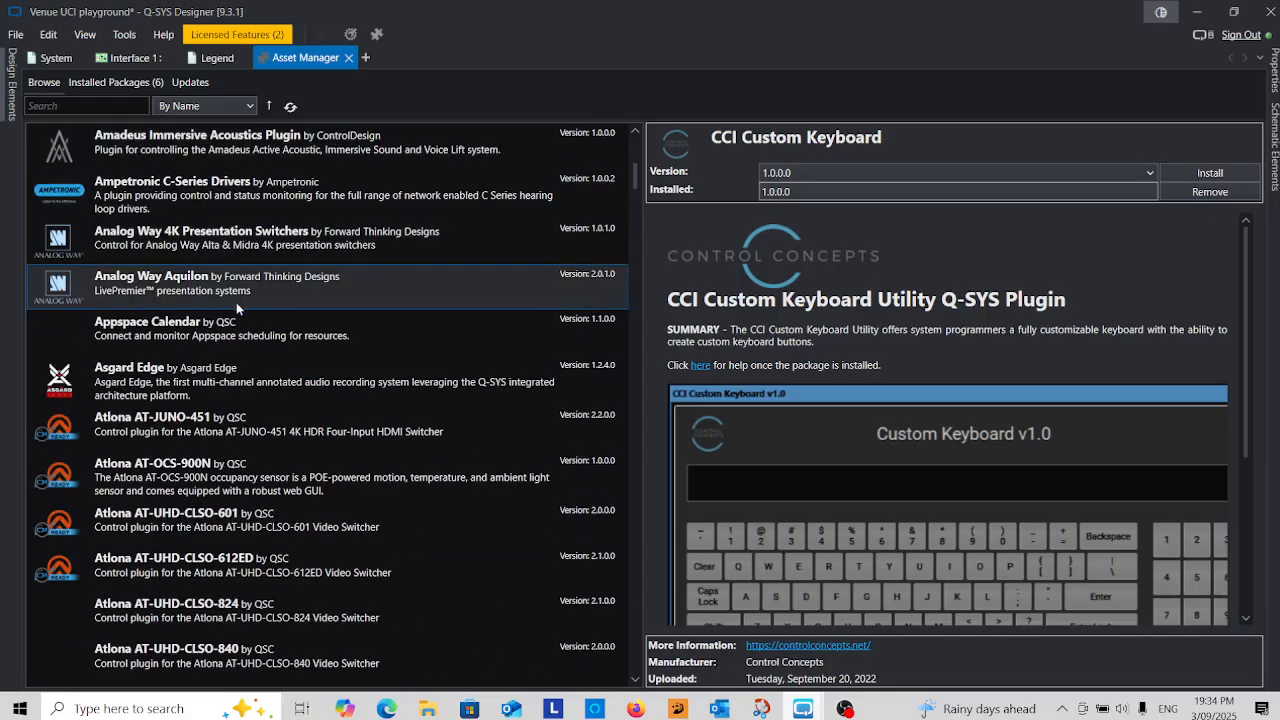
scroll(236, 302, down, 2)
scroll(237, 316, down, 5)
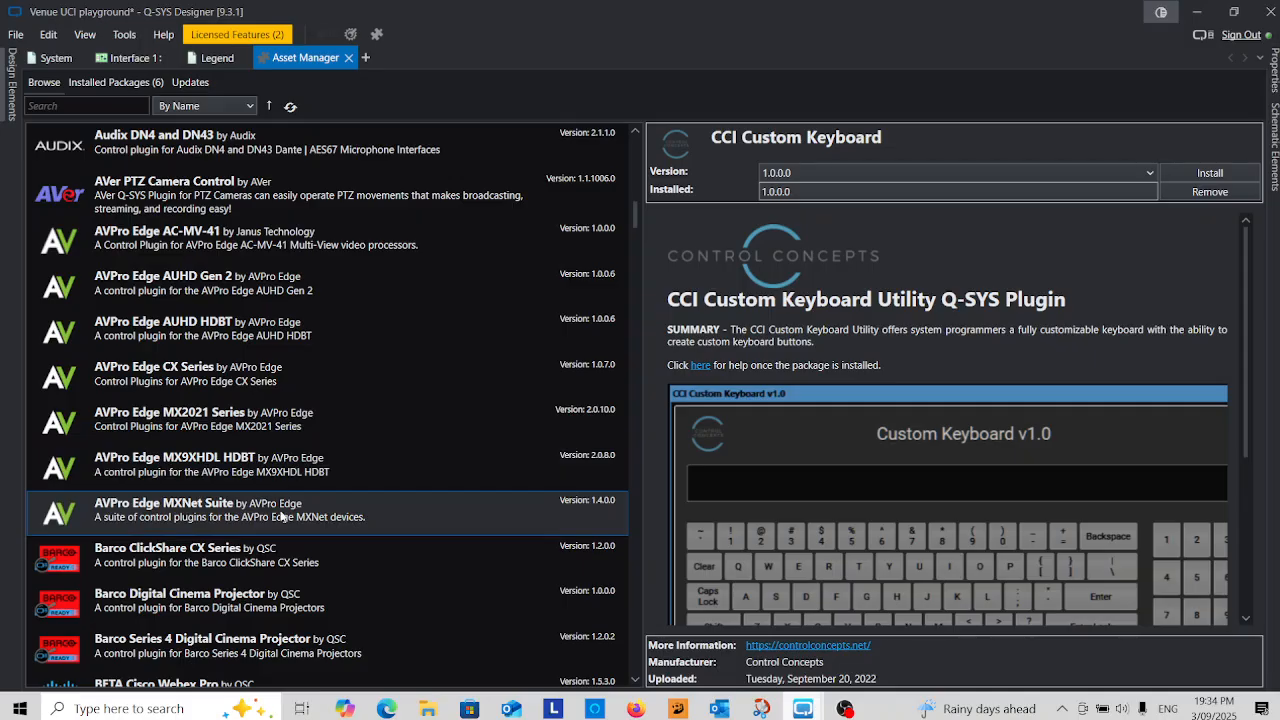
scroll(338, 540, down, 3)
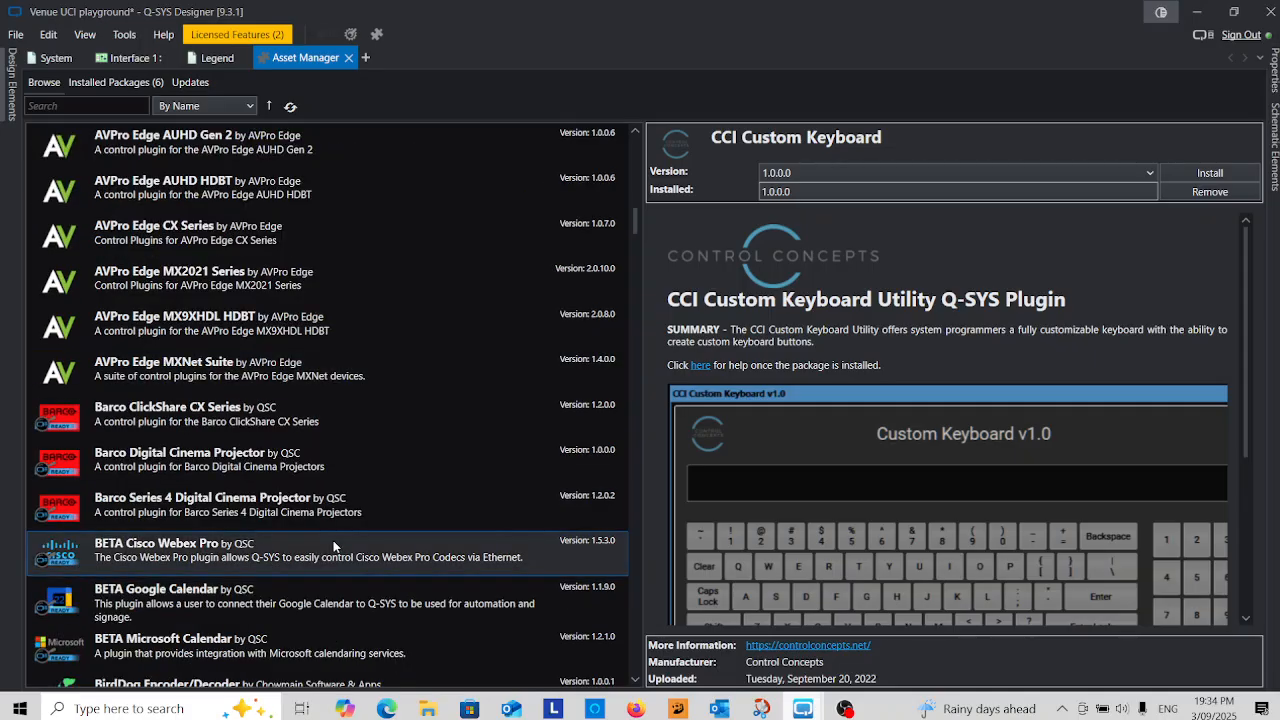
scroll(334, 545, down, 6)
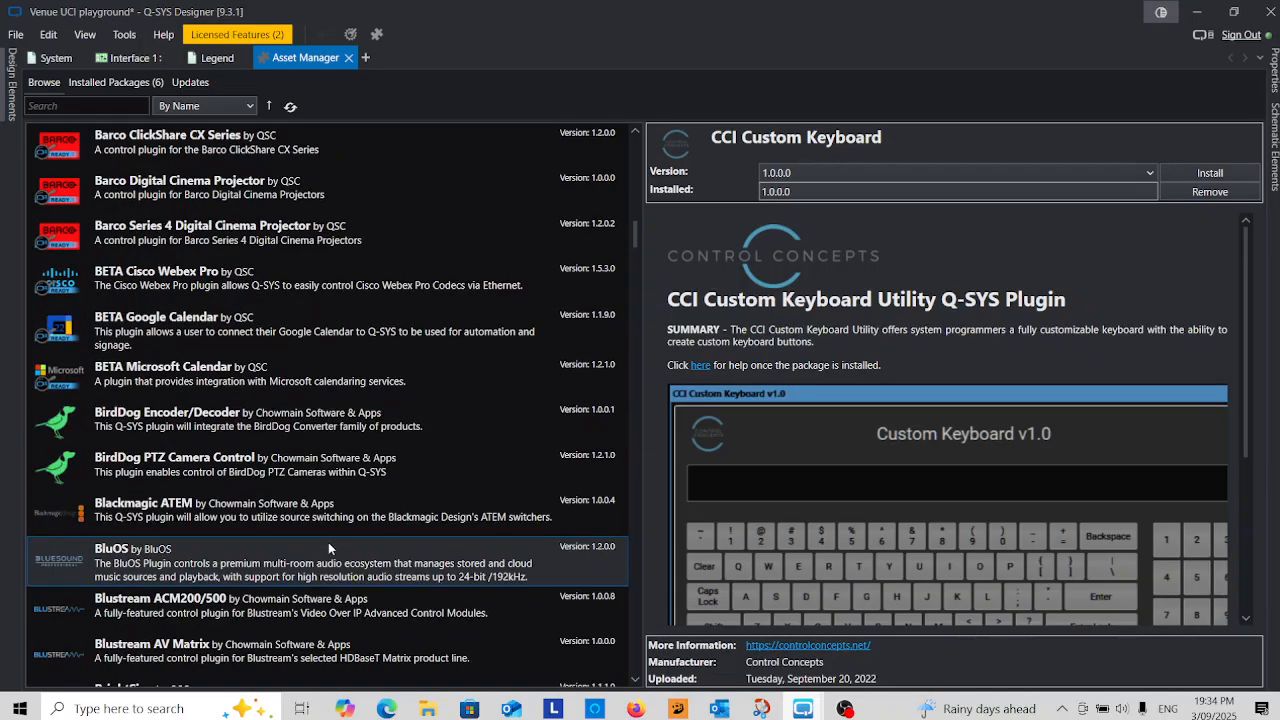
scroll(327, 550, down, 6)
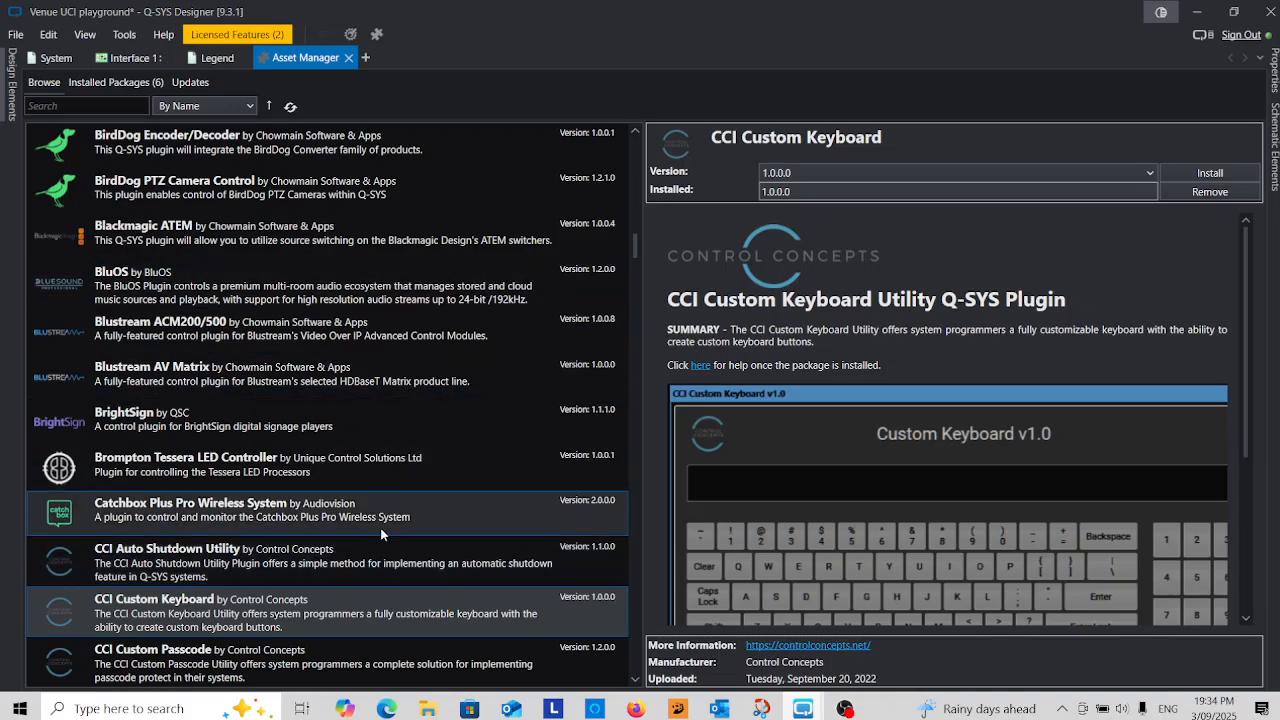
scroll(385, 530, down, 3)
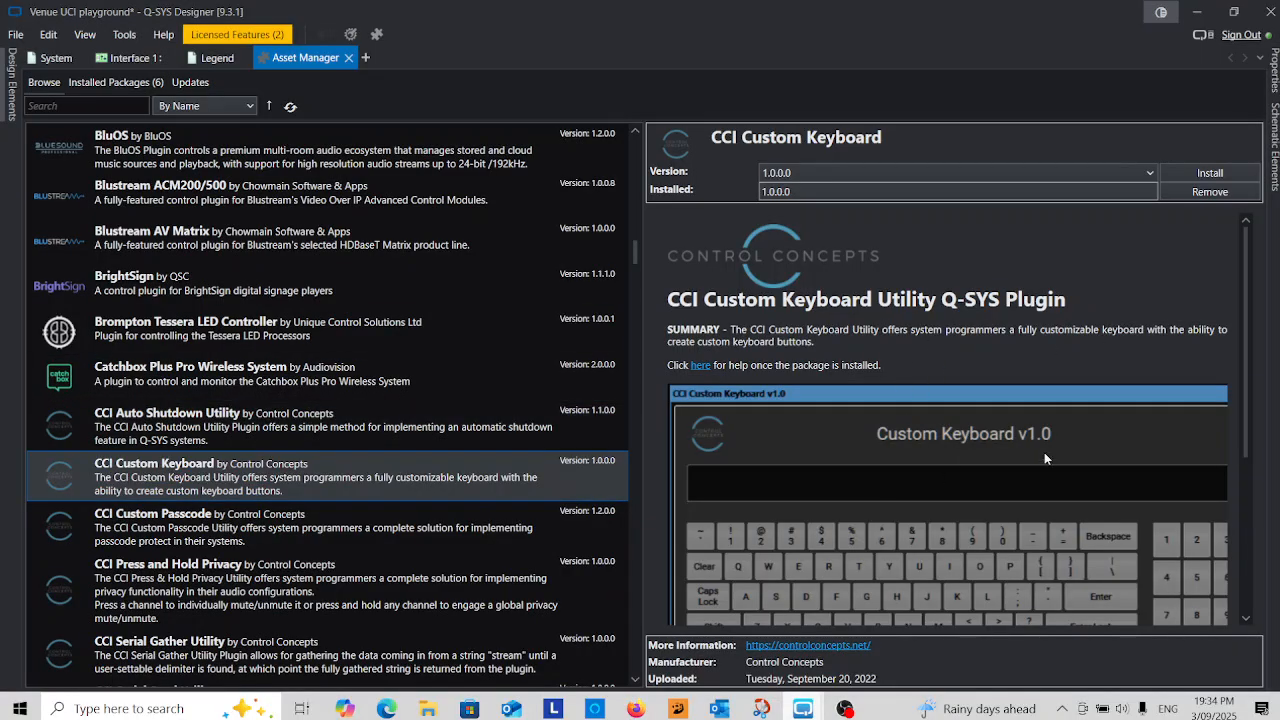
scroll(1146, 432, down, 2)
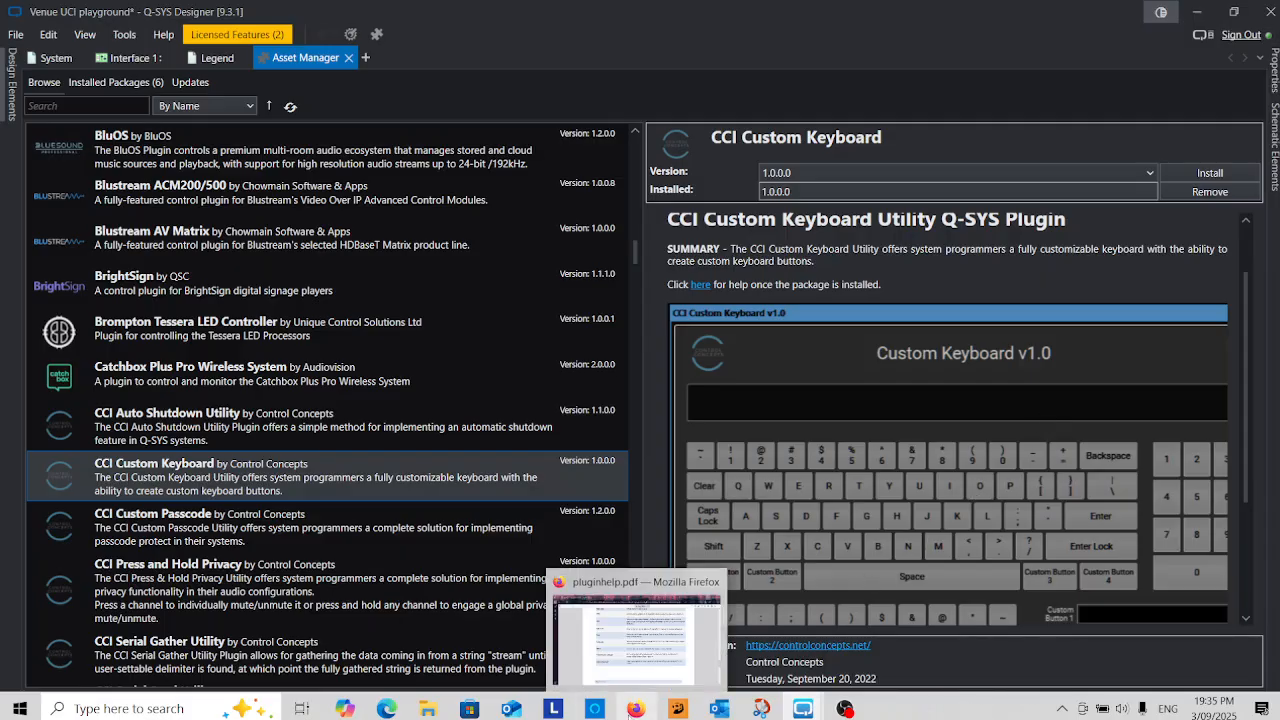
- Switch to Firefox to read the control descriptions in pluginhelp.pdf, and return to the Venue UCI playground design in Q-SYS Designer
click(635, 708)
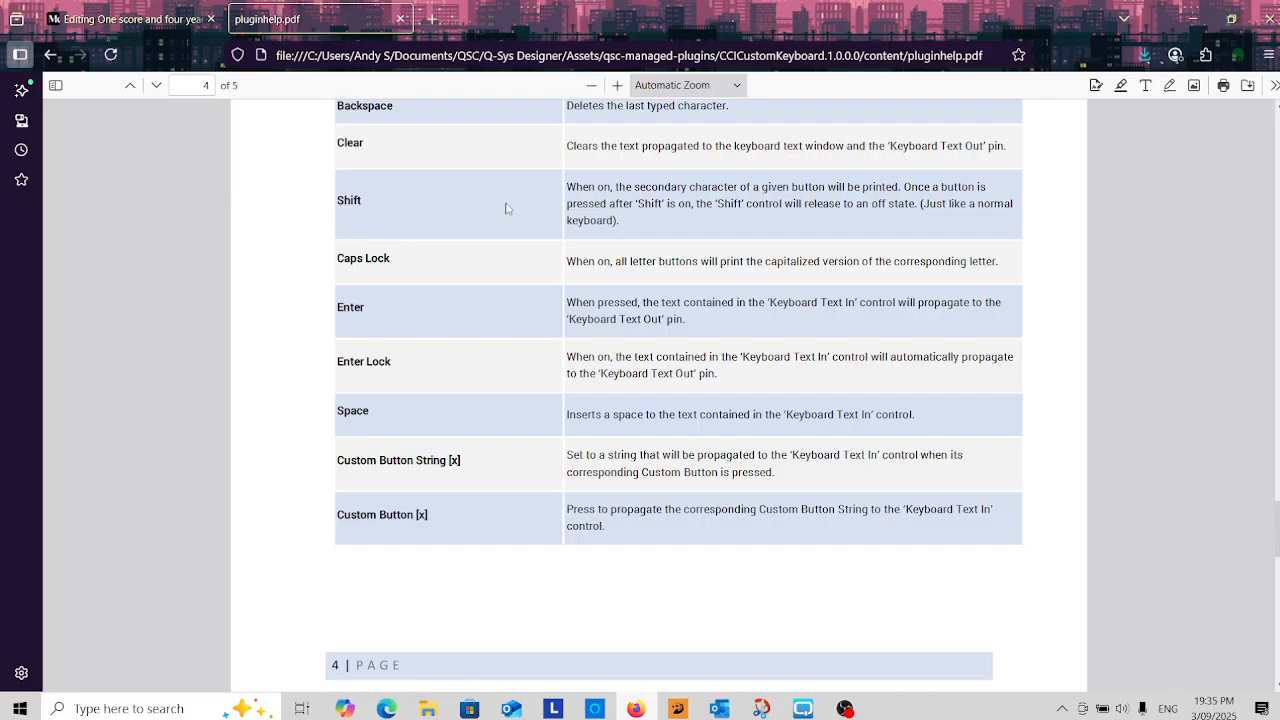
scroll(377, 246, up, 3)
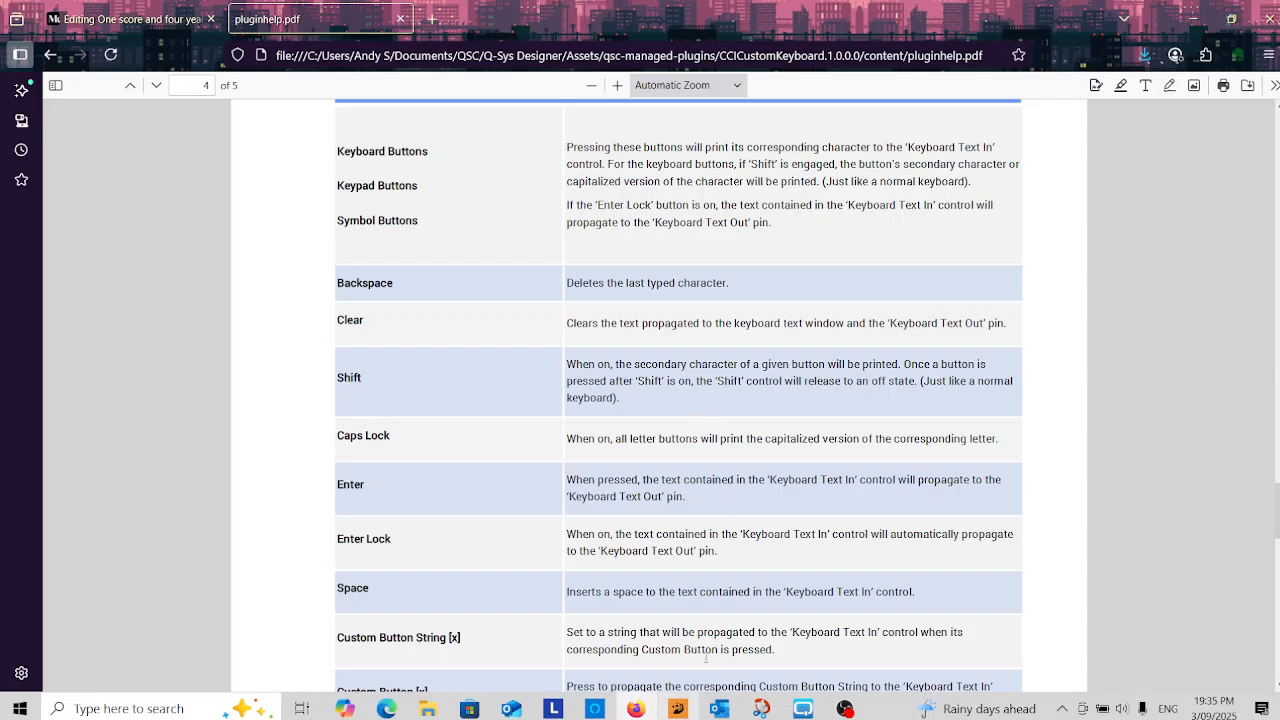
mouse_move(803, 708)
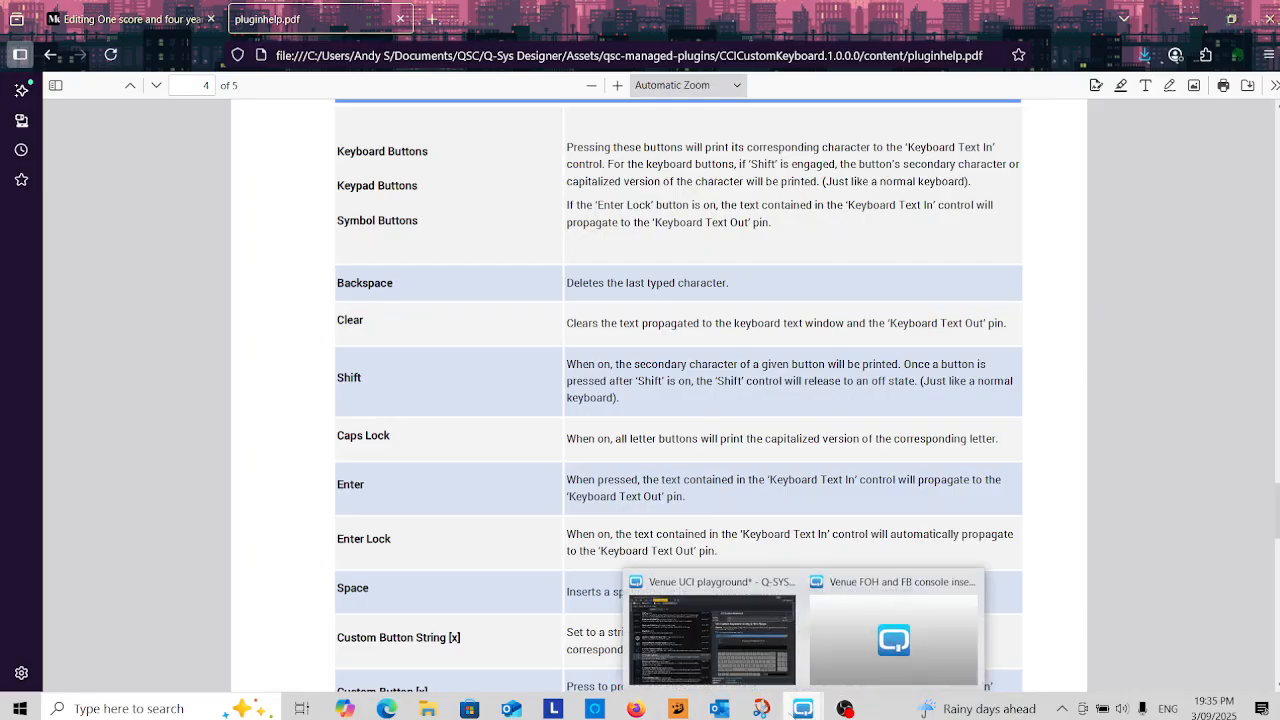
click(757, 647)
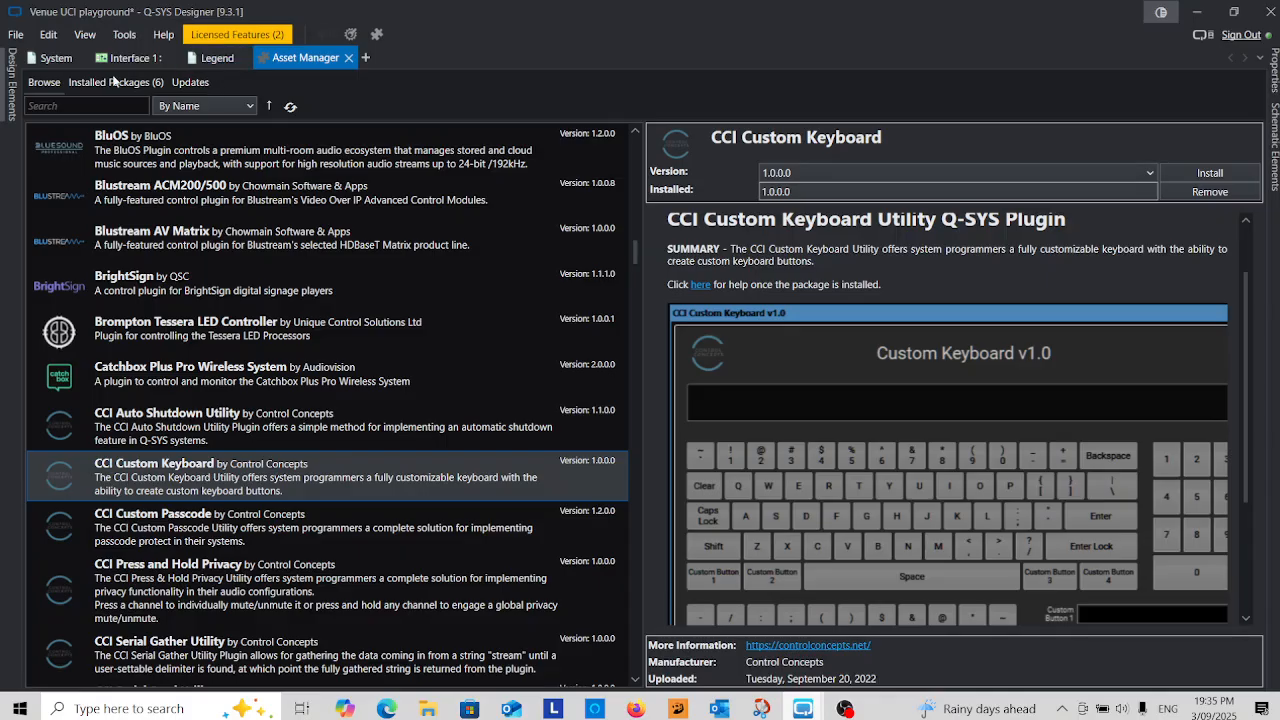
- Return to the System page and locate the Custom Keyboard v1.0 plugin under the user plugins' Control Concepts Inc. utilities
click(60, 60)
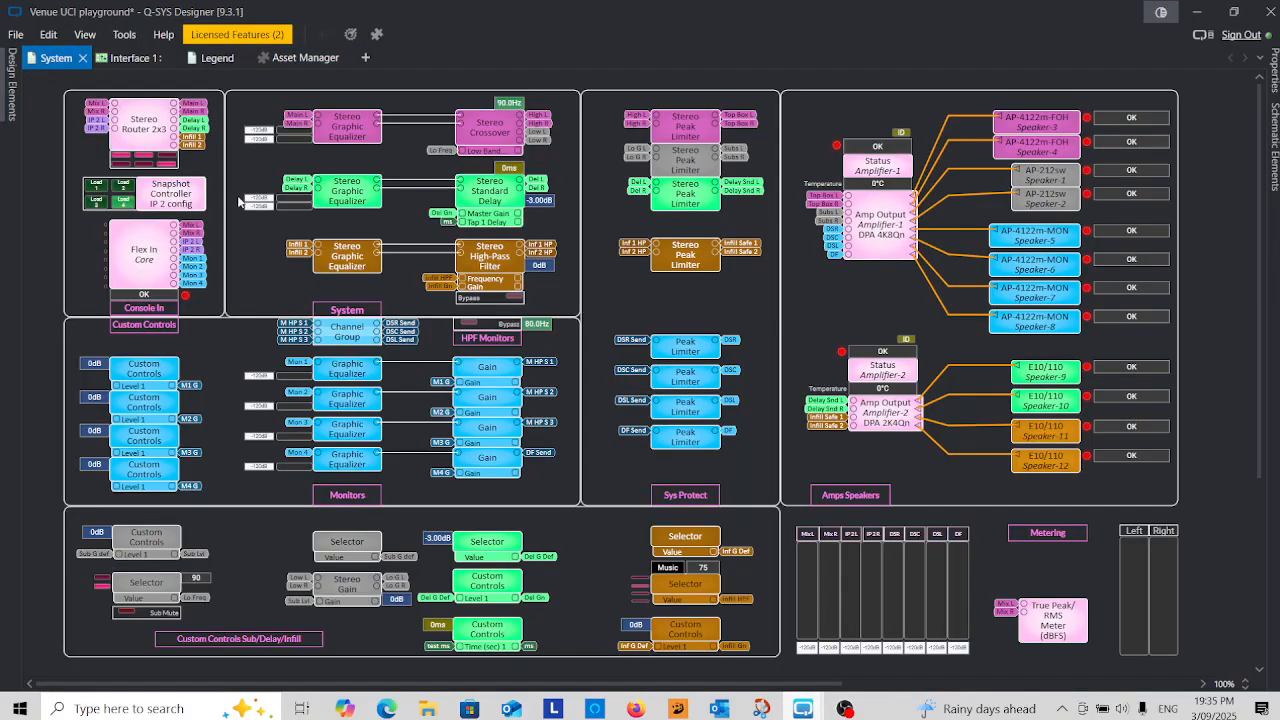
click(1273, 165)
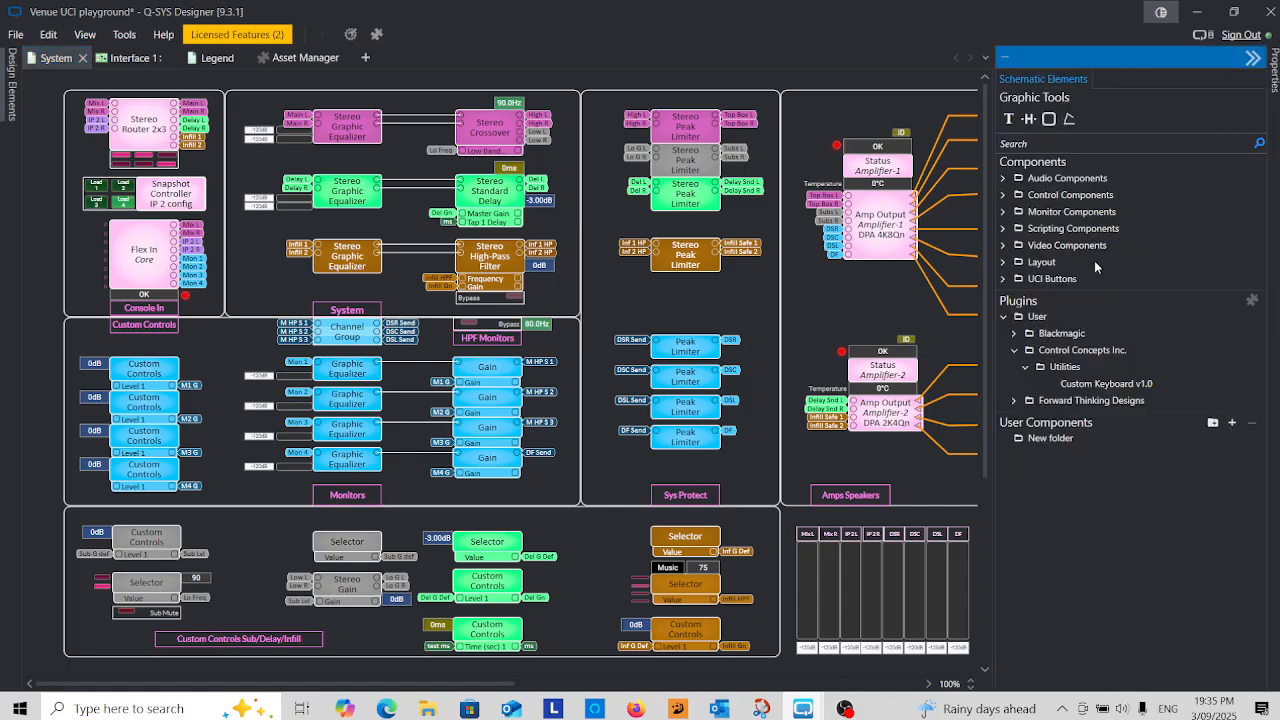
click(1004, 316)
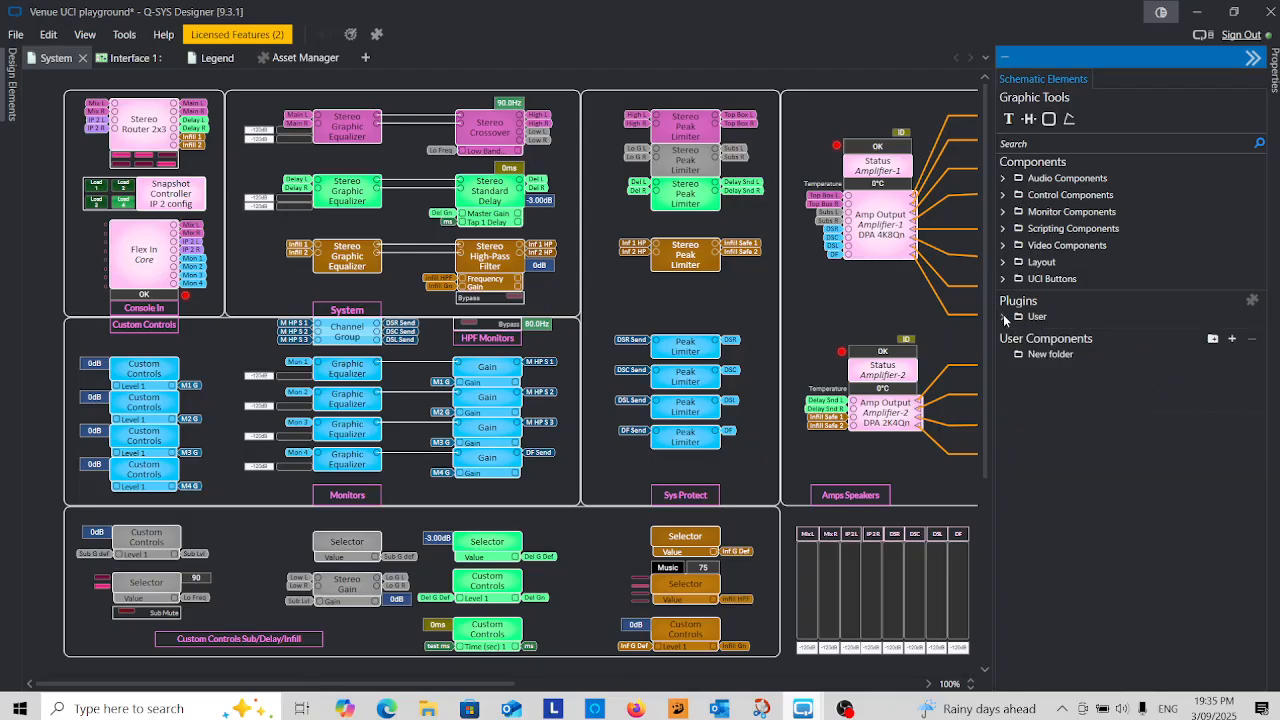
click(1006, 319)
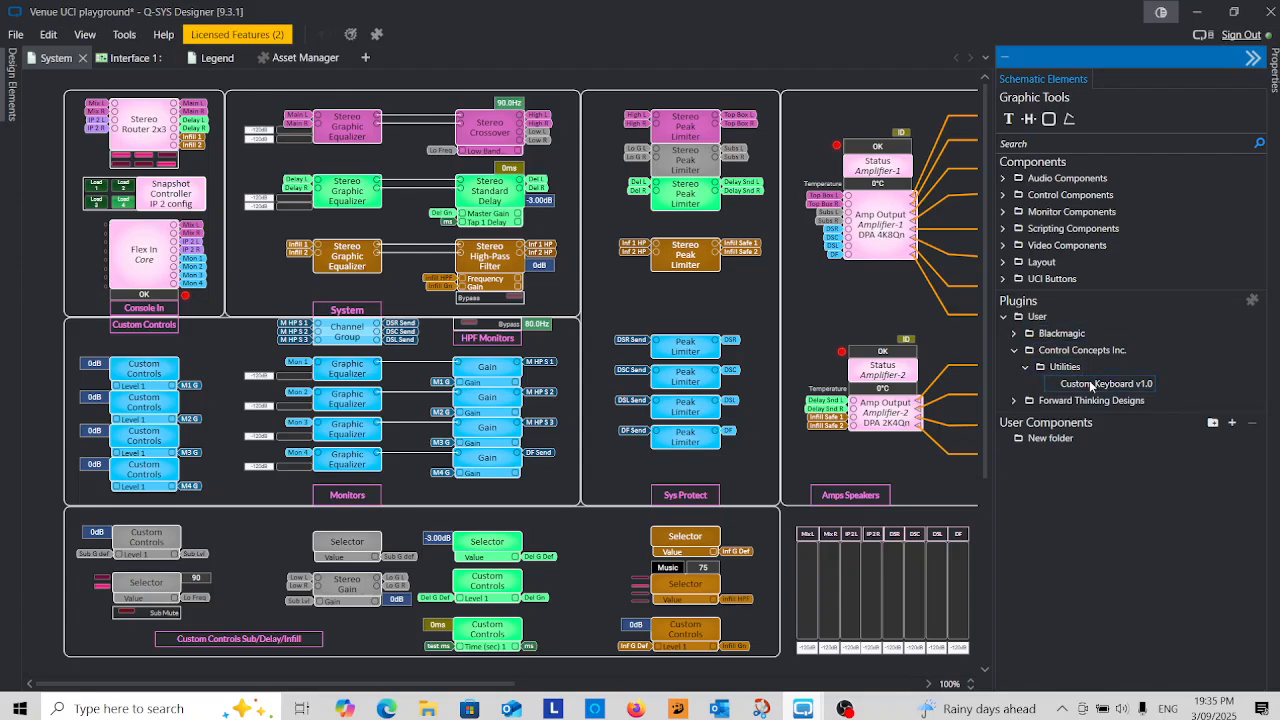
- On the Legend page, inspect the CCI Custom Keyboard's control window and close it, then examine the custom delay entry section
click(210, 60)
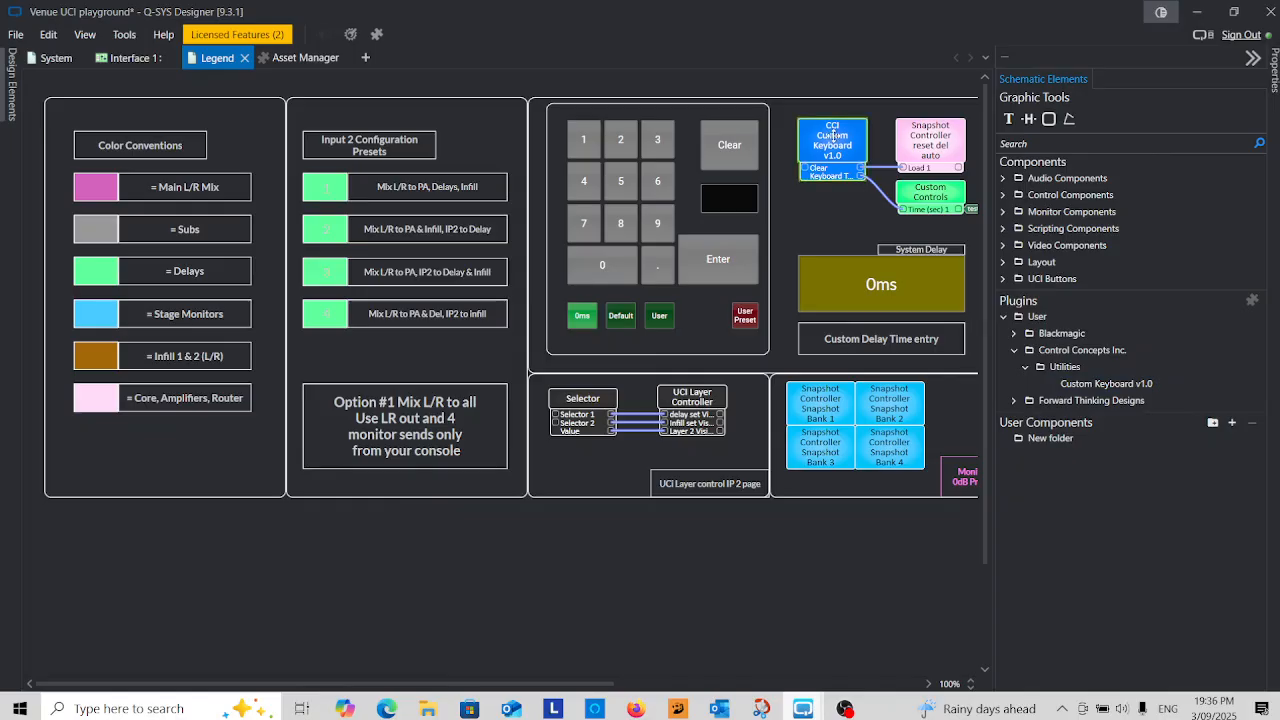
click(1252, 59)
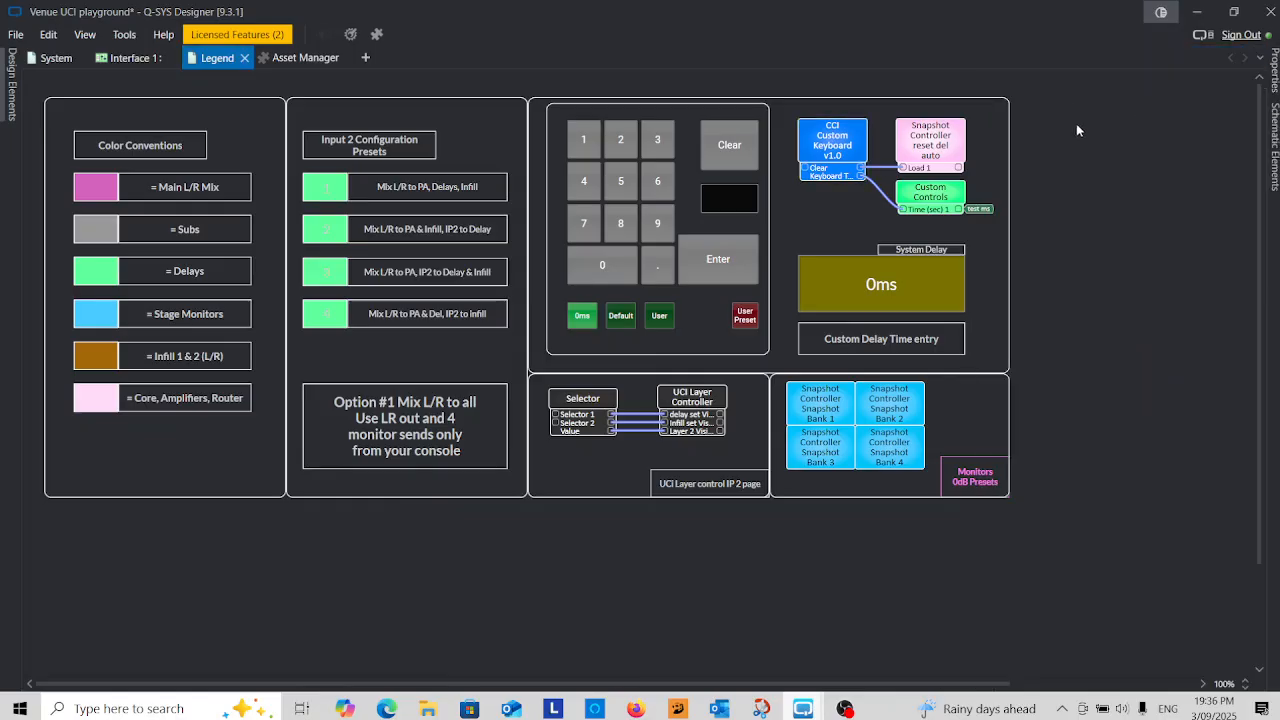
double_click(828, 148)
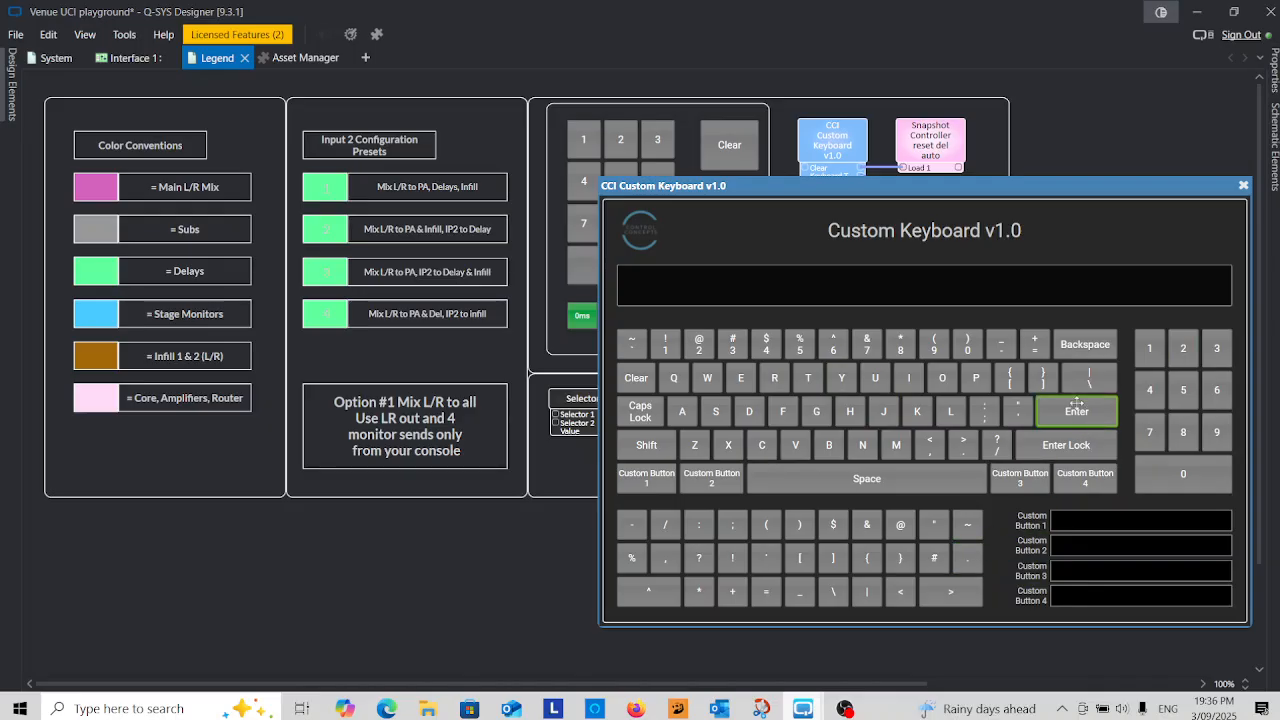
click(1243, 185)
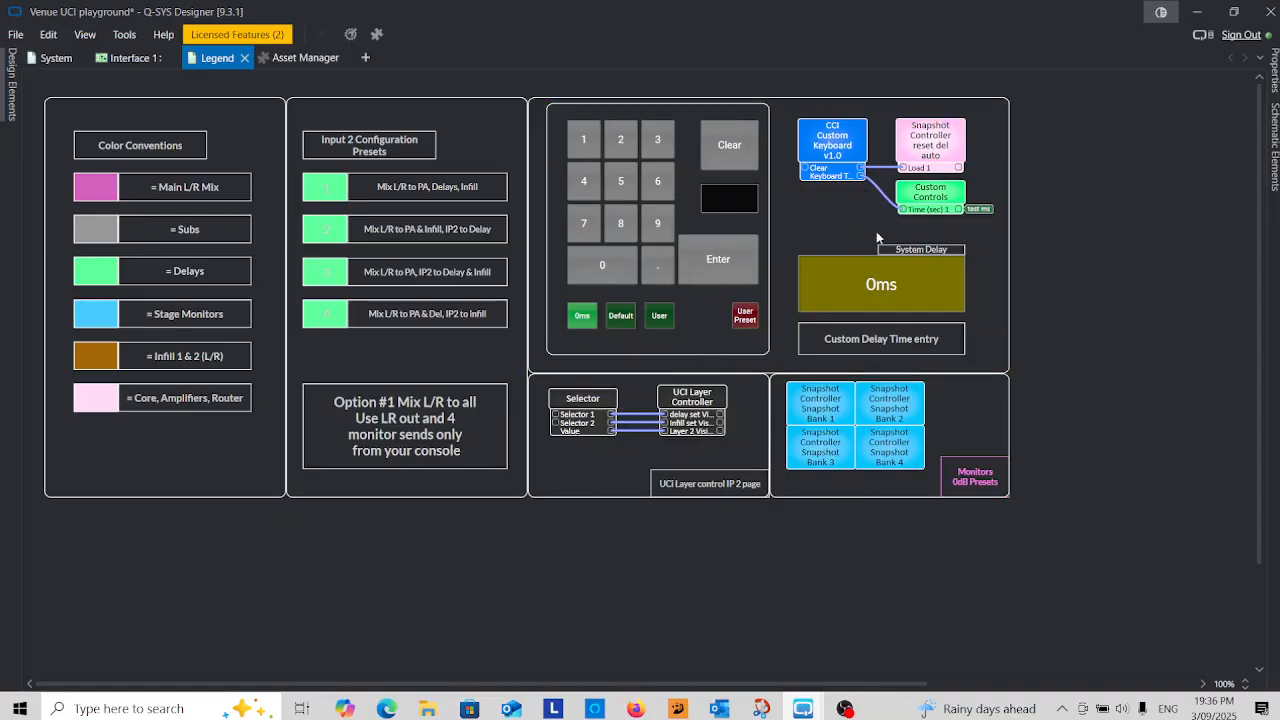
scroll(876, 235, up, 1)
scroll(875, 235, up, 2)
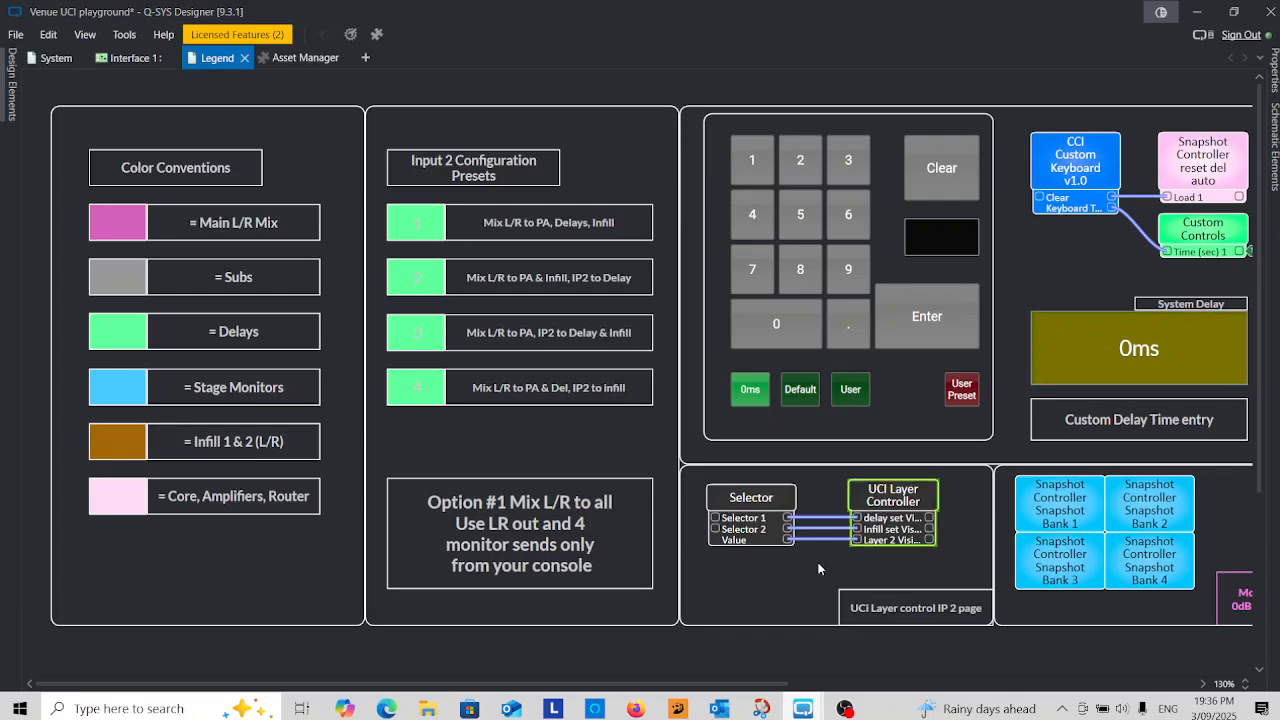